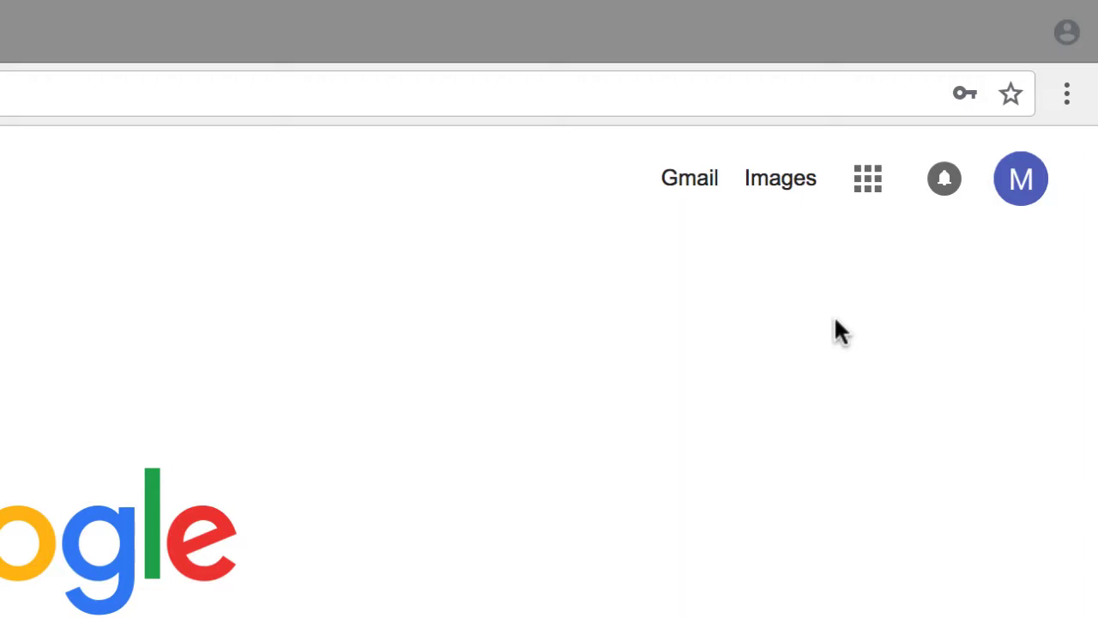
# Sign out of the current account and bring up the Choose an account list.
pyautogui.click(1015, 202)
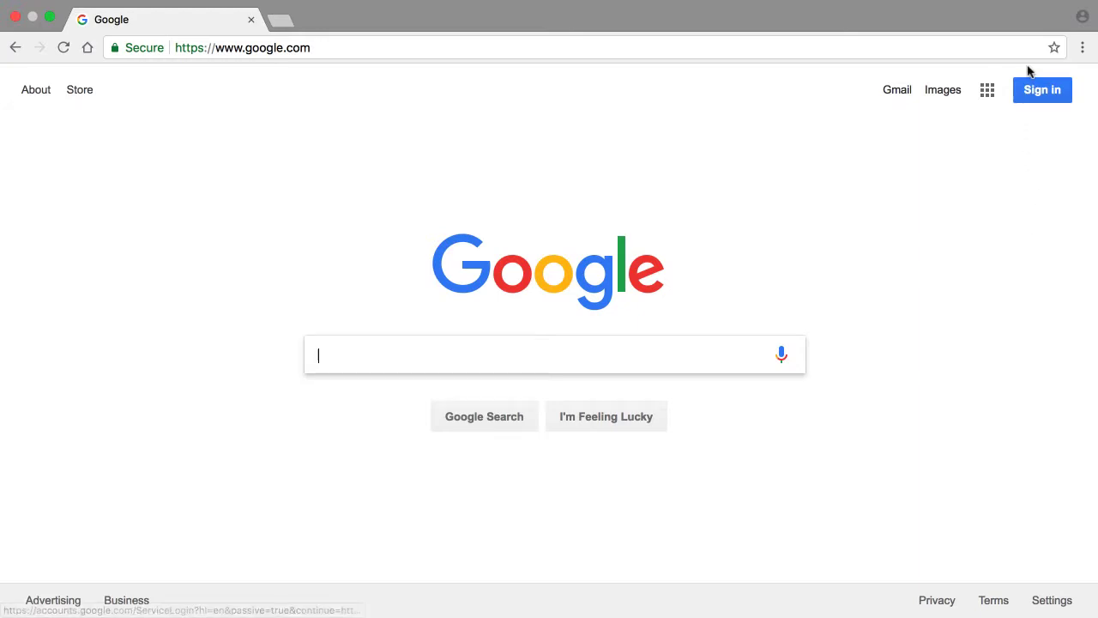
pyautogui.click(1032, 96)
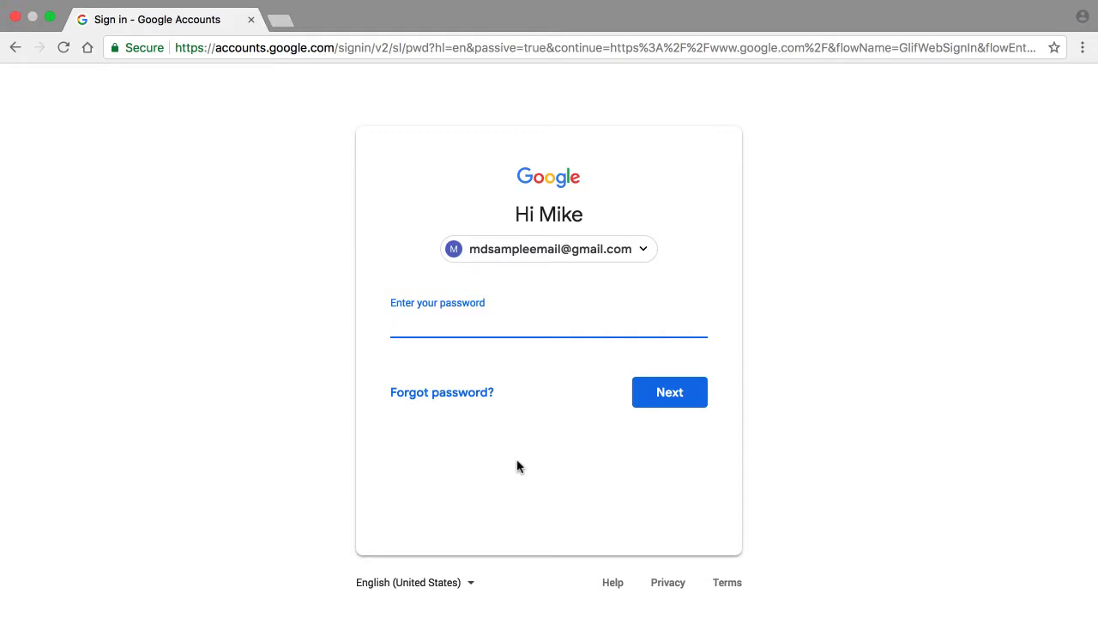
pyautogui.click(645, 254)
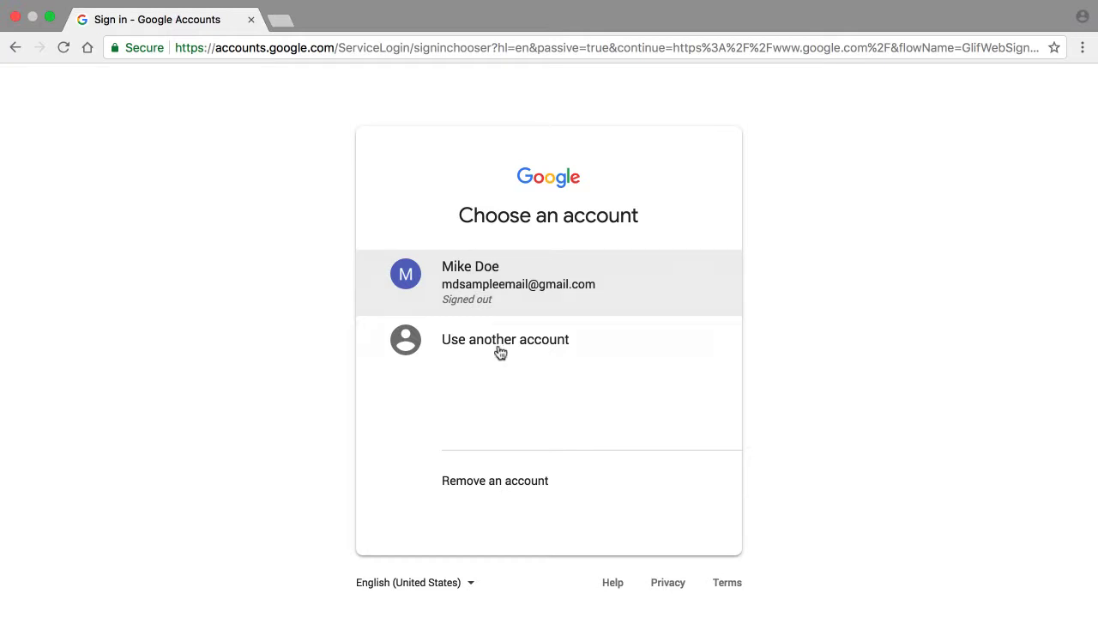
# Remove the old saved account from this browser, confirming the removal.
pyautogui.click(464, 485)
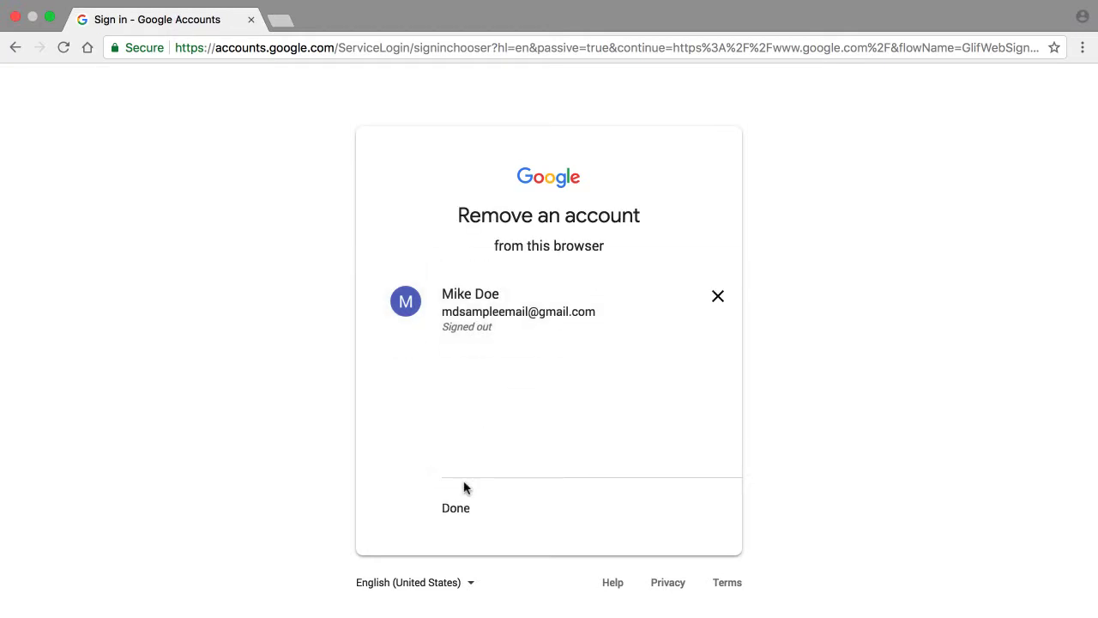
pyautogui.click(718, 301)
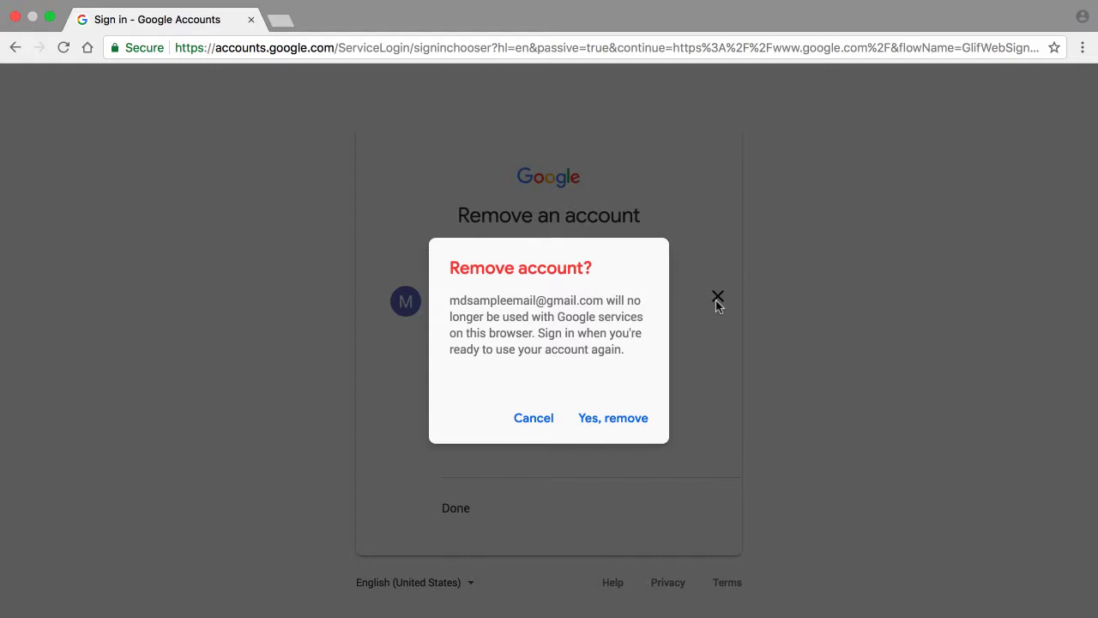
pyautogui.click(624, 416)
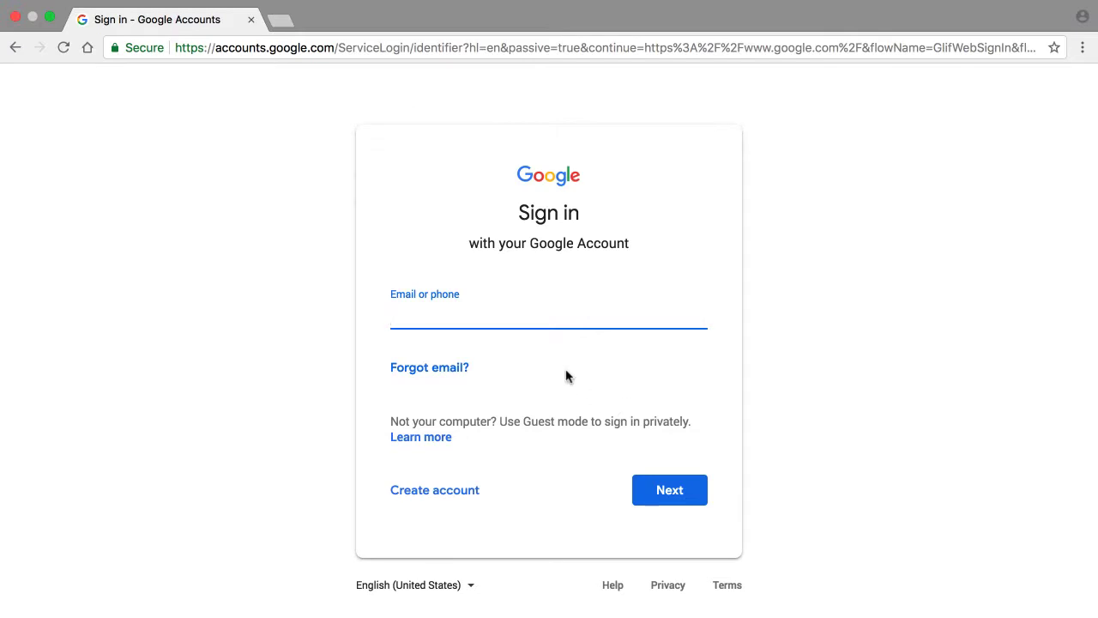
# Start creating a new Google account and enter the first and last name.
pyautogui.click(461, 489)
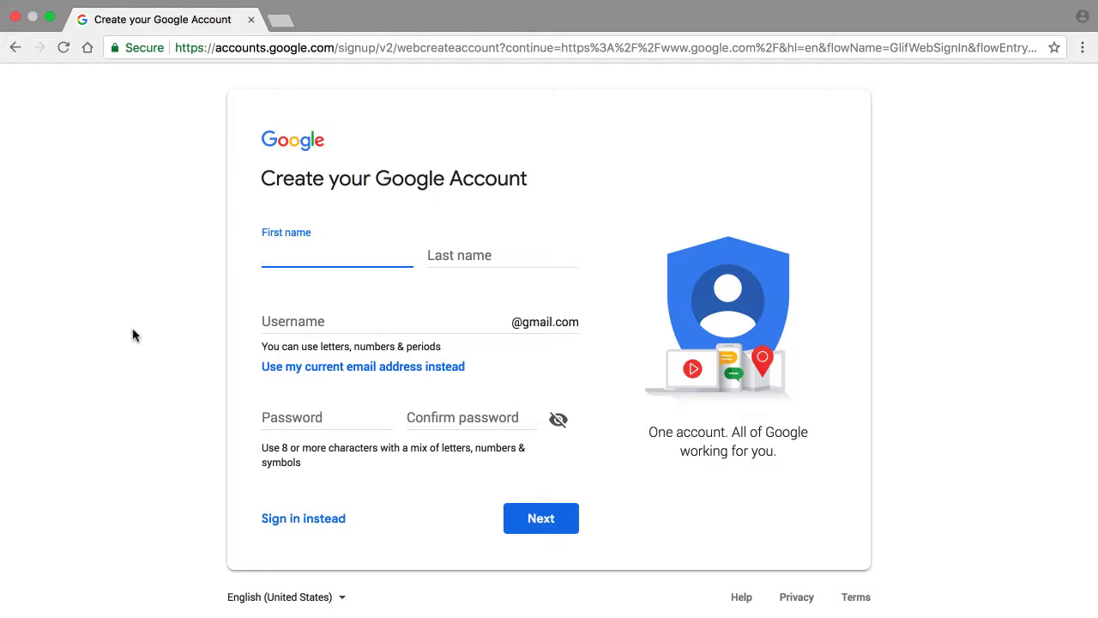
pyautogui.write('Jim')
pyautogui.press('Tab')
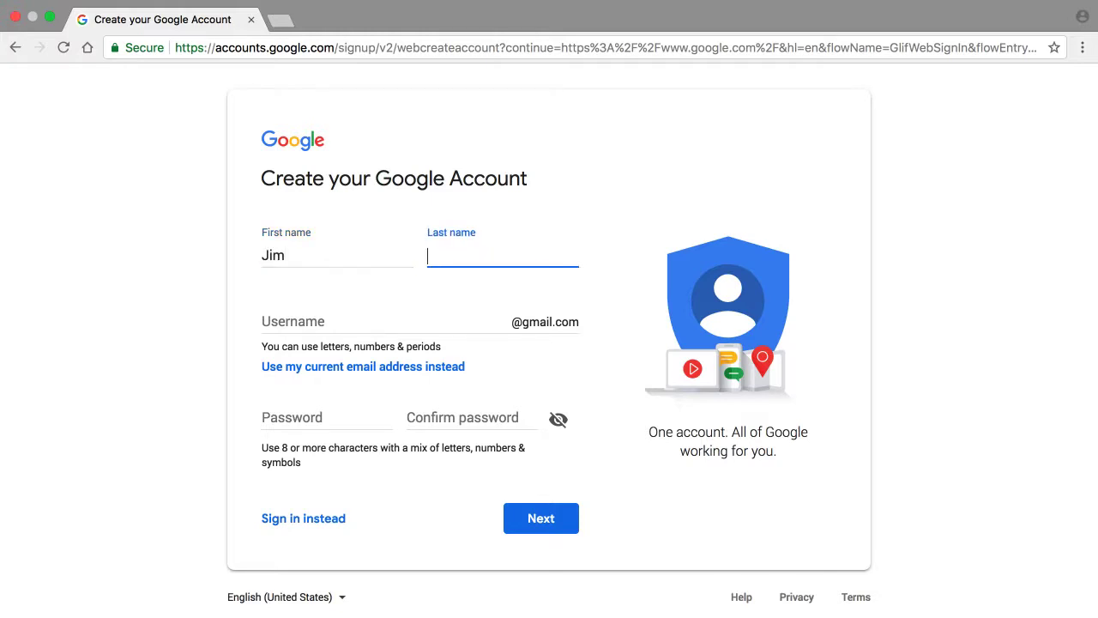
pyautogui.write('Smith')
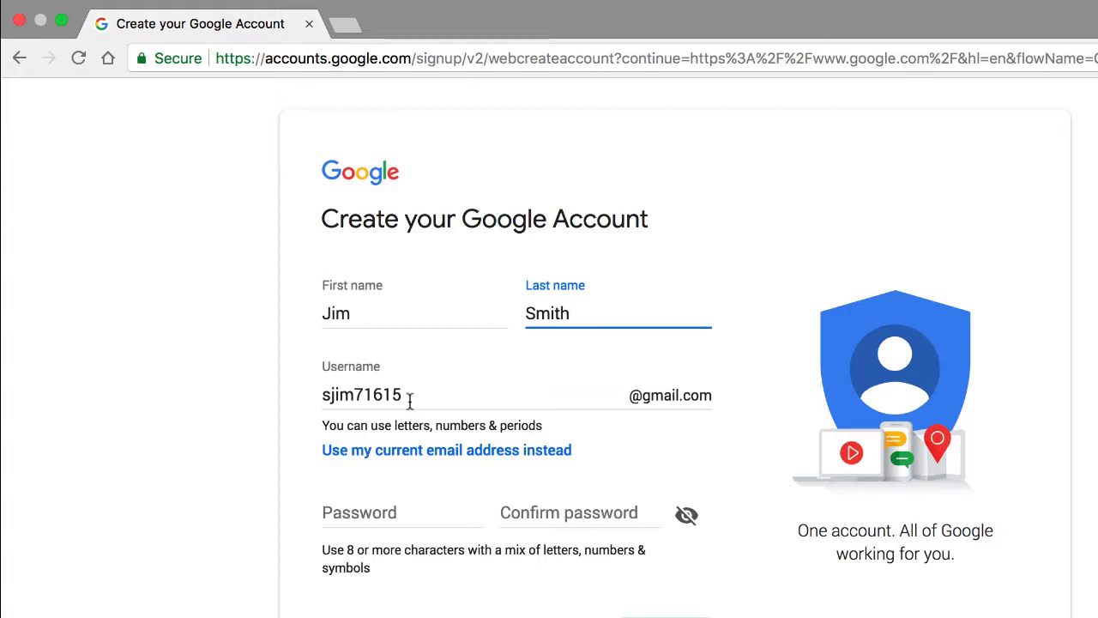
# Replace the suggested Gmail username with a custom username.
pyautogui.moveTo(410, 401); pyautogui.dragTo(324, 400)
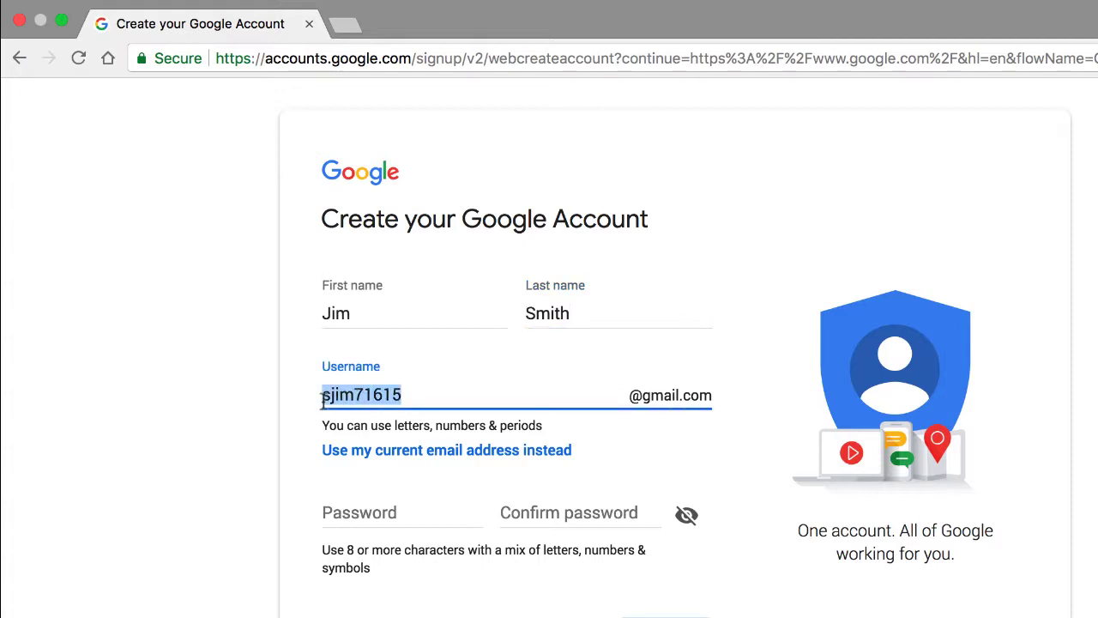
pyautogui.press('BackSpace')
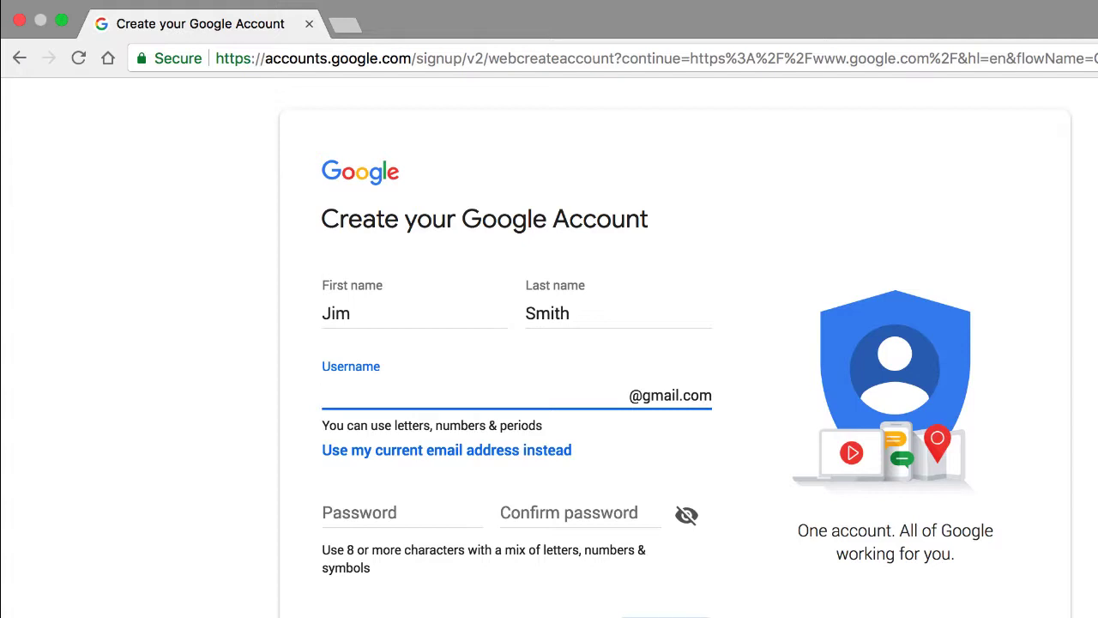
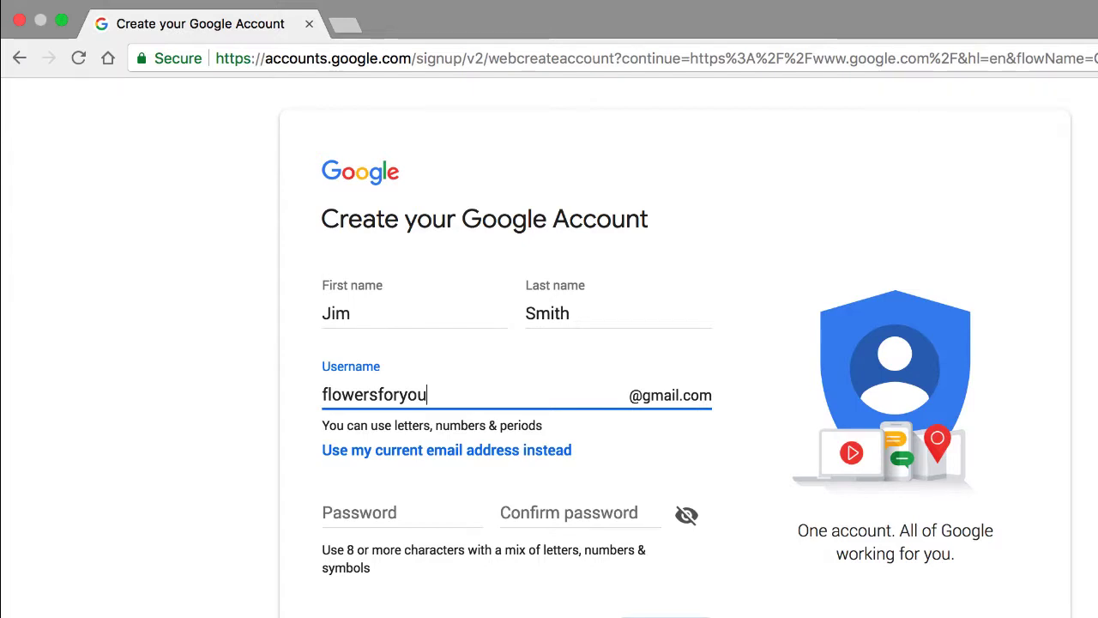
# Insert periods into the username, then delete them so it's a single unbroken word.
pyautogui.press('Left')
pyautogui.press('Left')
pyautogui.press('Left')
pyautogui.press('Left')
pyautogui.press('Left')
pyautogui.press('Left')
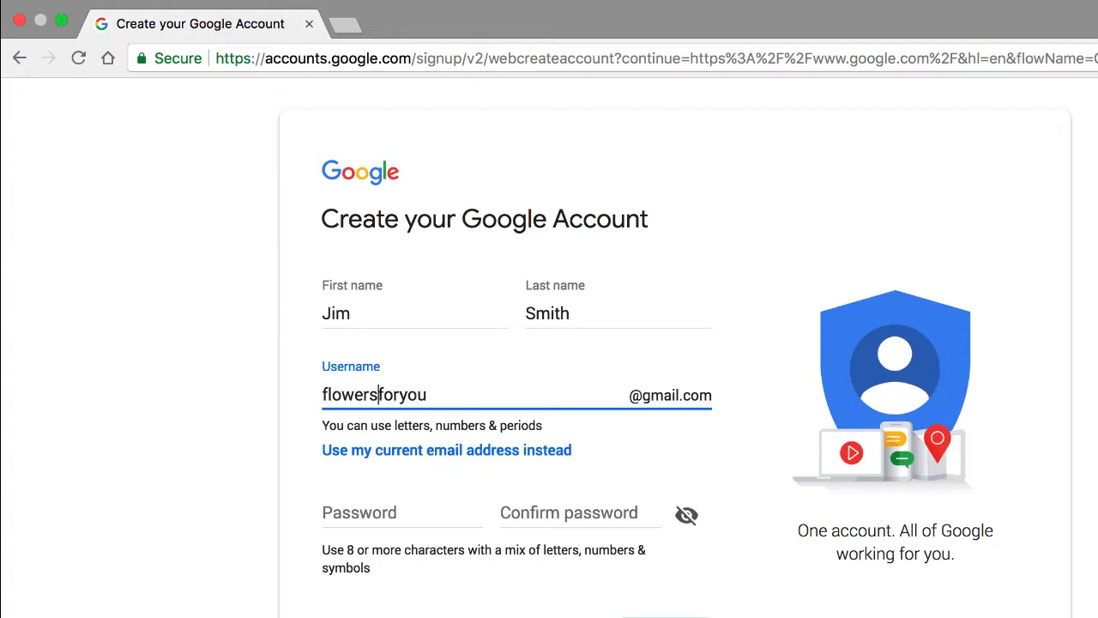
pyautogui.write('.')
pyautogui.press('Right')
pyautogui.press('Right')
pyautogui.press('Right')
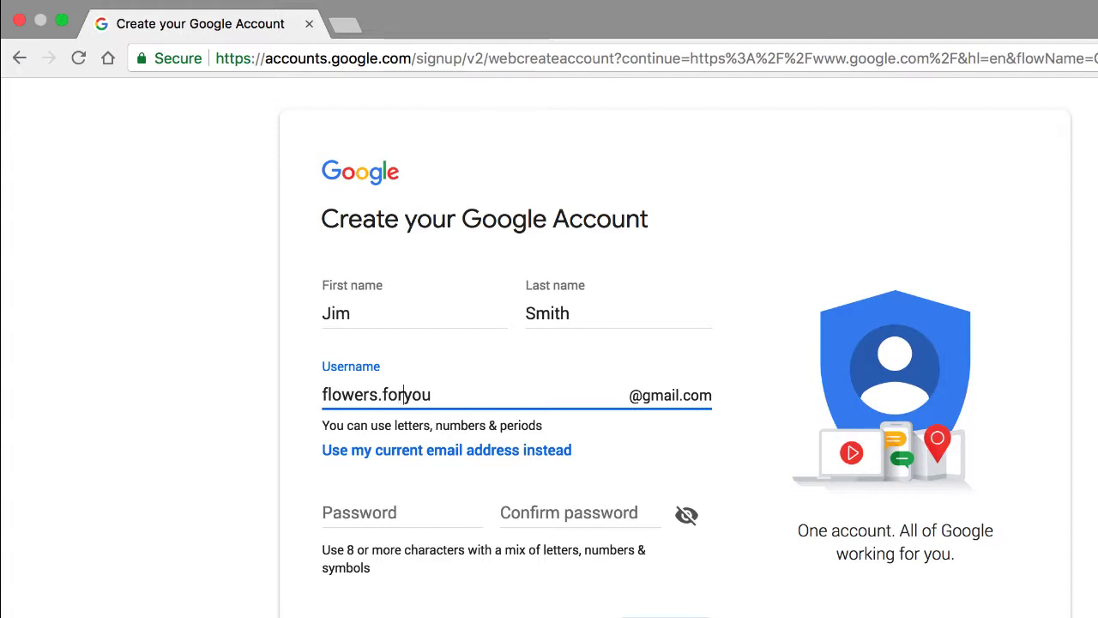
pyautogui.write('.')
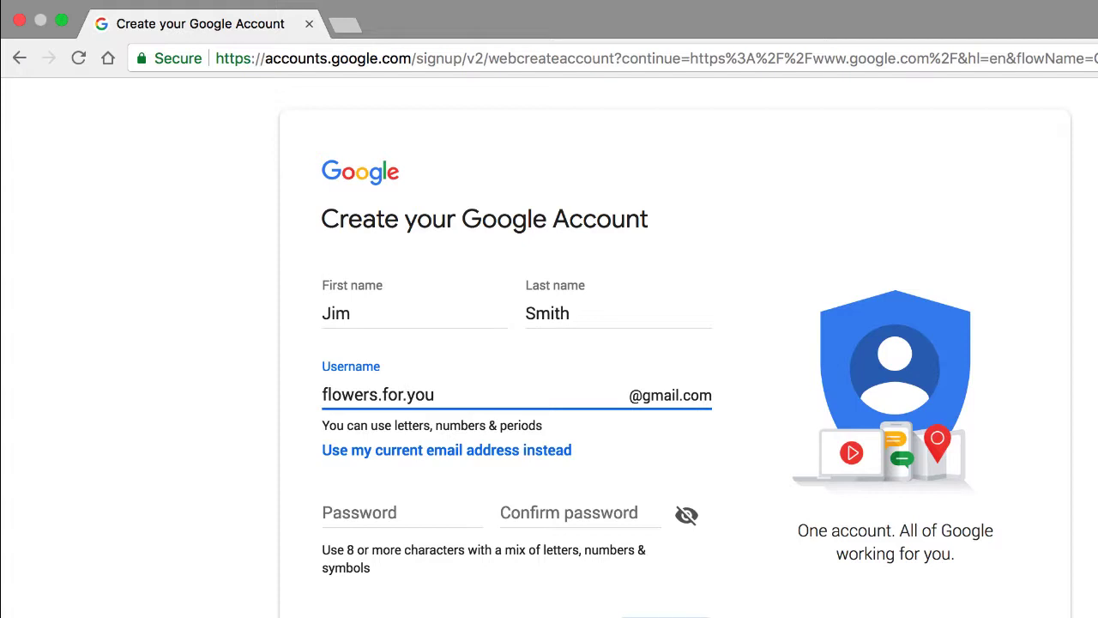
pyautogui.press('BackSpace')
pyautogui.click(382, 395)
pyautogui.press('BackSpace')
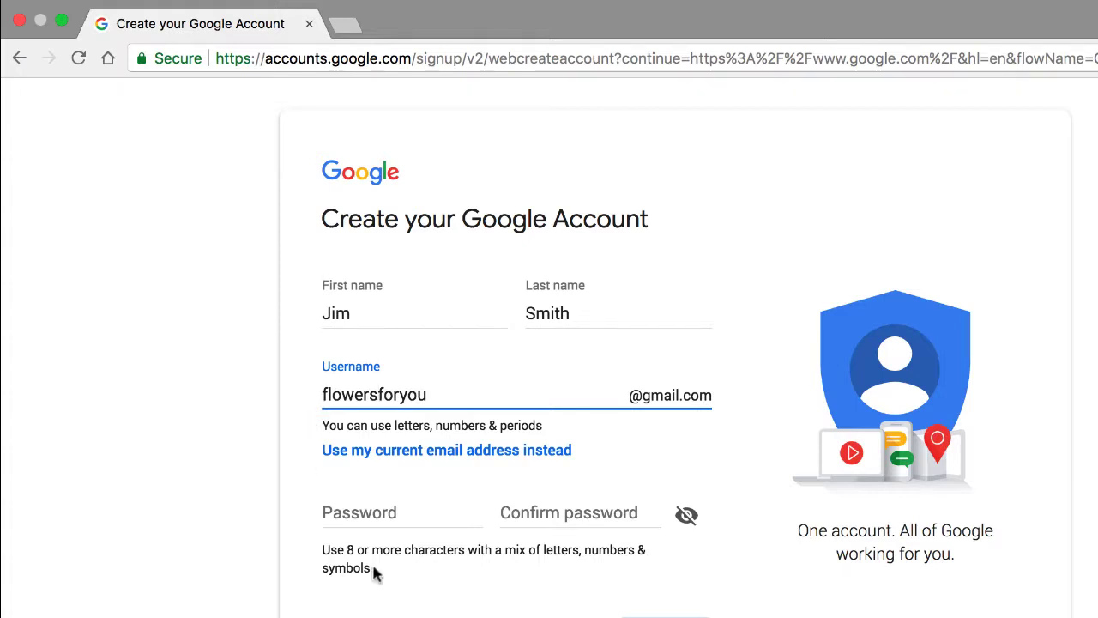
pyautogui.click(351, 517)
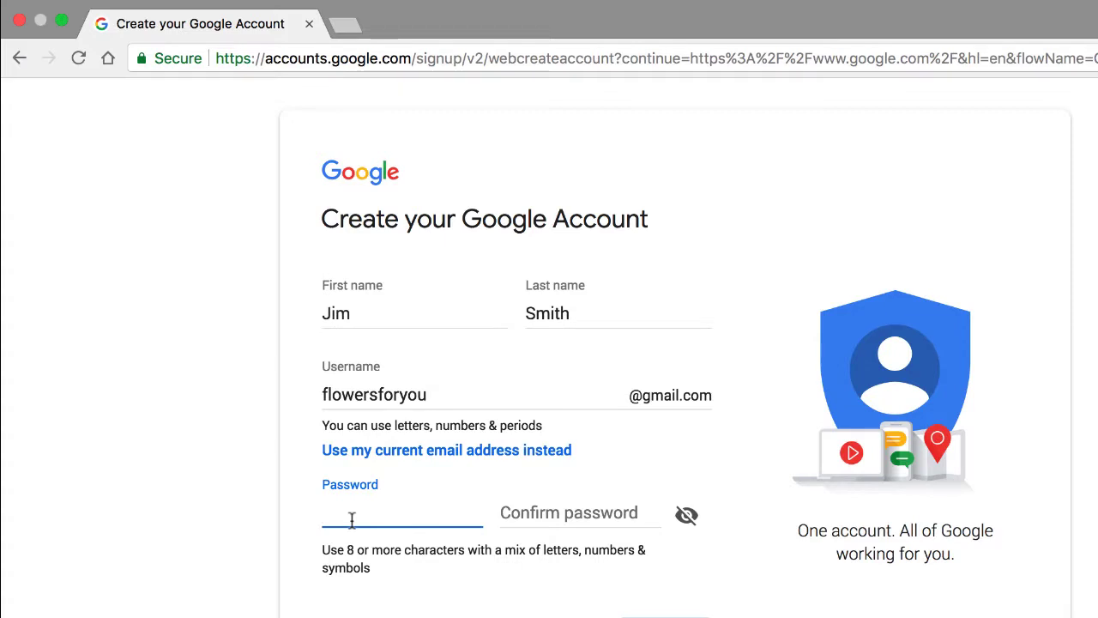
# Enter and confirm the account password, then submit the sign-up form.
pyautogui.write('••••••••')
pyautogui.press('Tab')
pyautogui.write('••••••••')
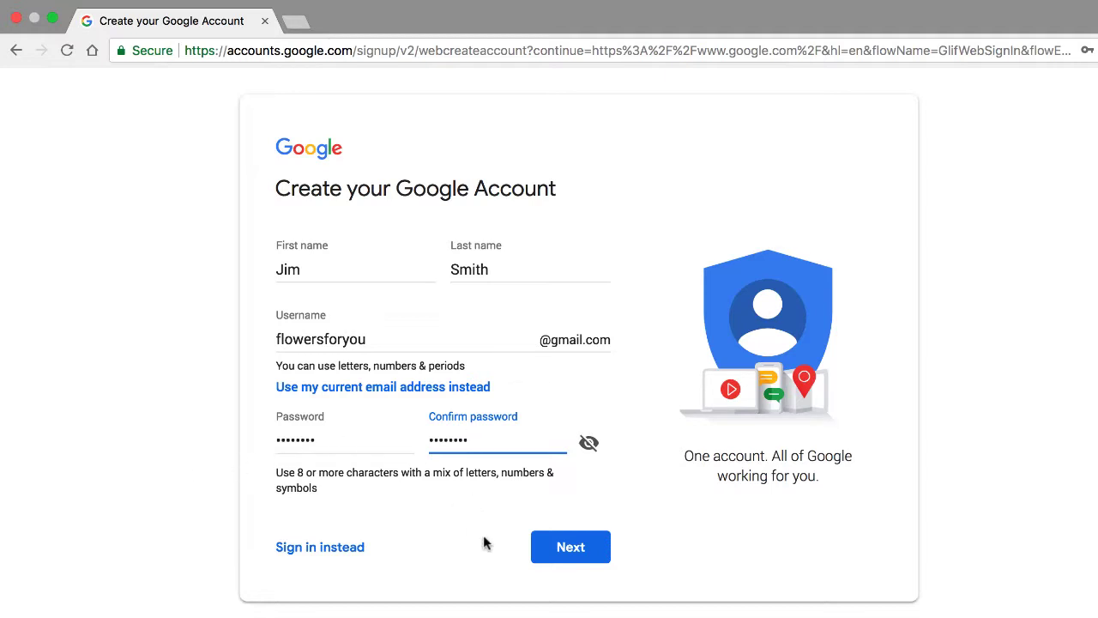
pyautogui.click(573, 556)
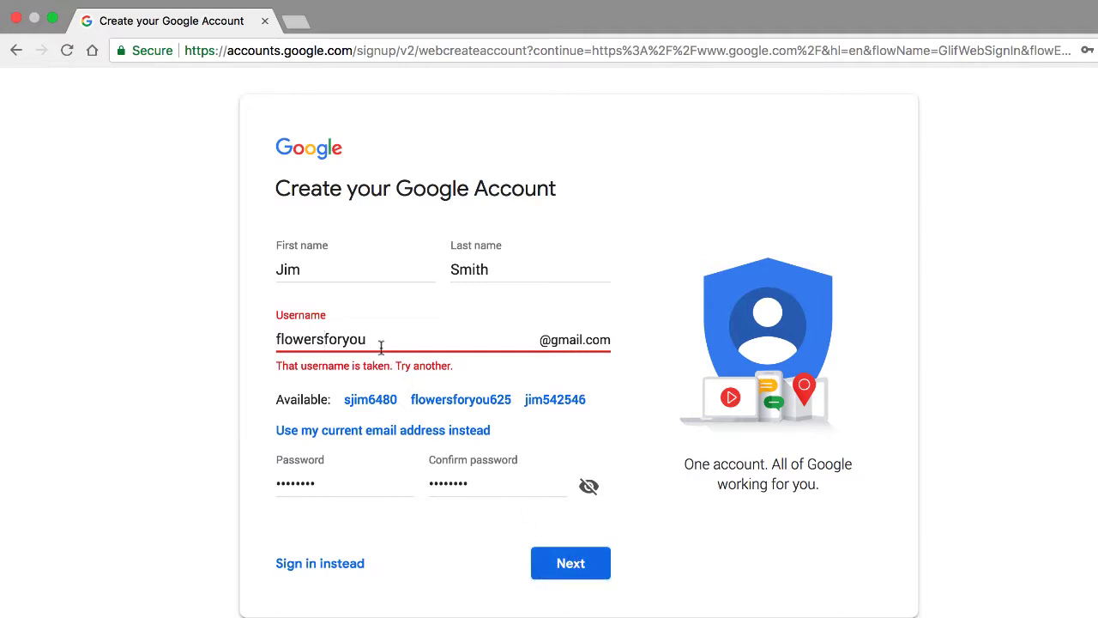
# Trim the ending off the taken username and replace it with '4u'.
pyautogui.press('BackSpace')
pyautogui.press('BackSpace')
pyautogui.press('BackSpace')
pyautogui.press('BackSpace')
pyautogui.press('BackSpace')
pyautogui.press('BackSpace')
pyautogui.write('4u')
# Replace the username with a new one and submit to check availability.
pyautogui.press('BackSpace')
pyautogui.press('BackSpace')
pyautogui.press('BackSpace')
pyautogui.press('BackSpace')
pyautogui.press('BackSpace')
pyautogui.press('BackSpace')
pyautogui.press('BackSpace')
pyautogui.press('BackSpace')
pyautogui.press('BackSpace')
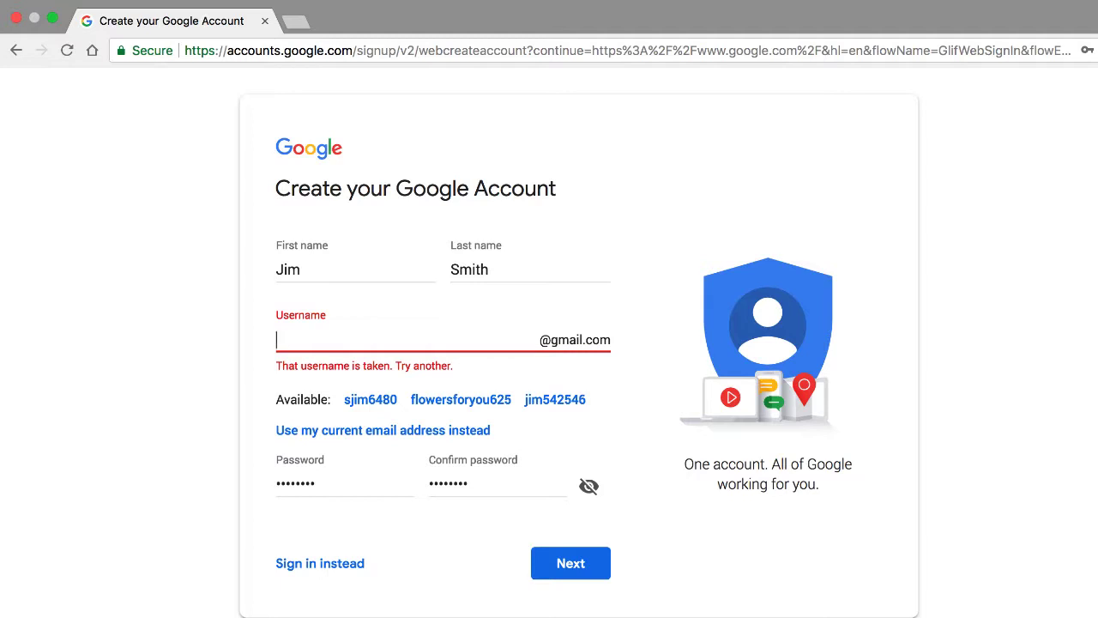
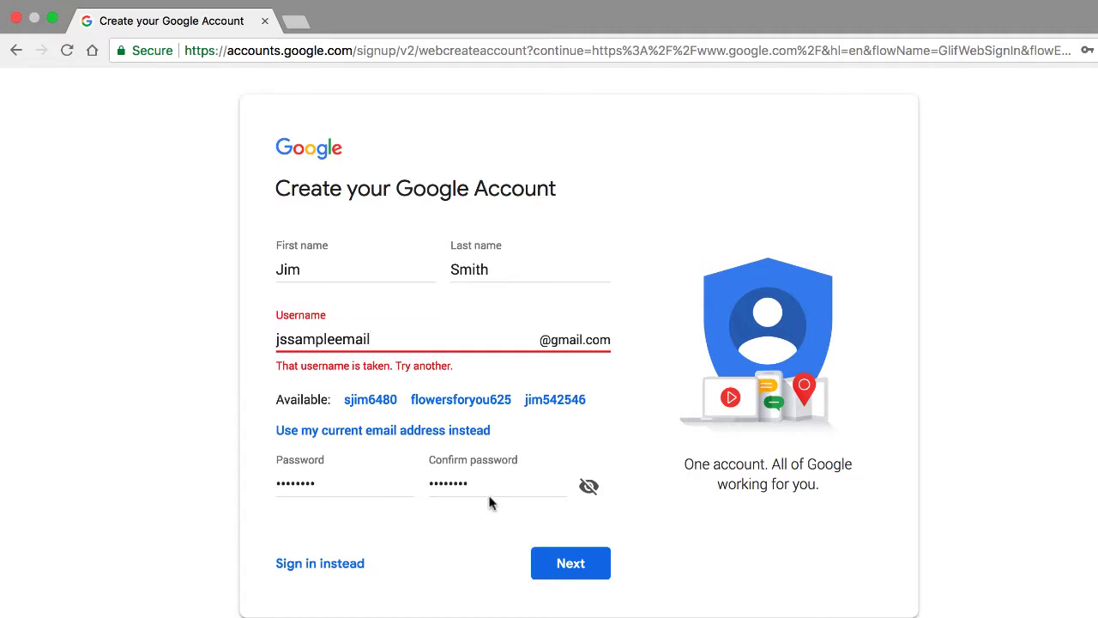
pyautogui.click(571, 564)
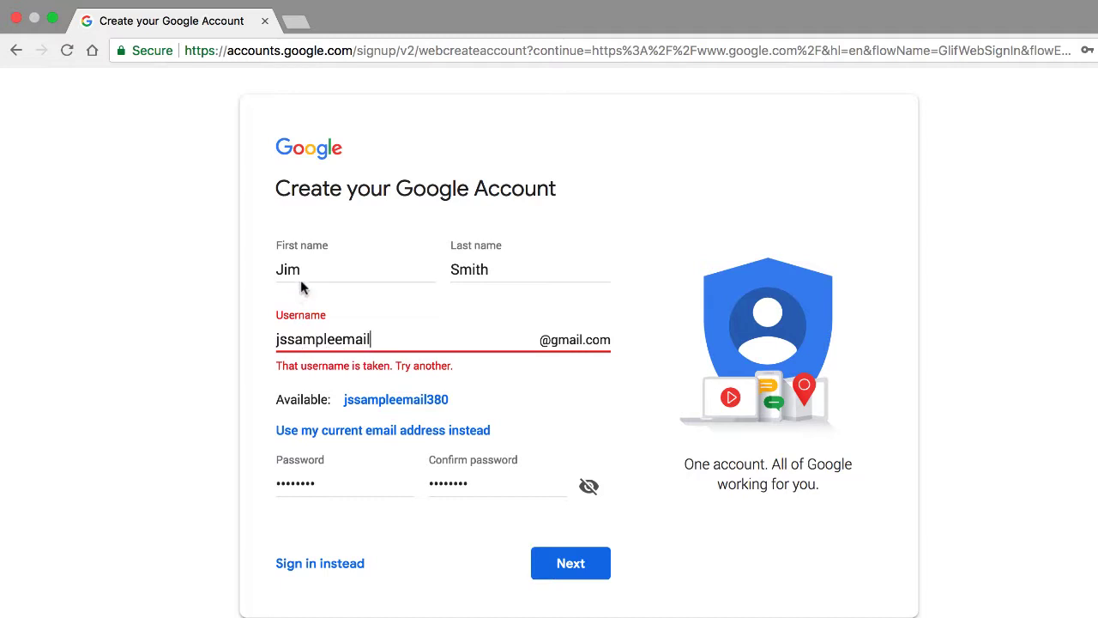
# Change the first name and switch the username's first letter to 'b', then resubmit.
pyautogui.moveTo(302, 270); pyautogui.dragTo(284, 271)
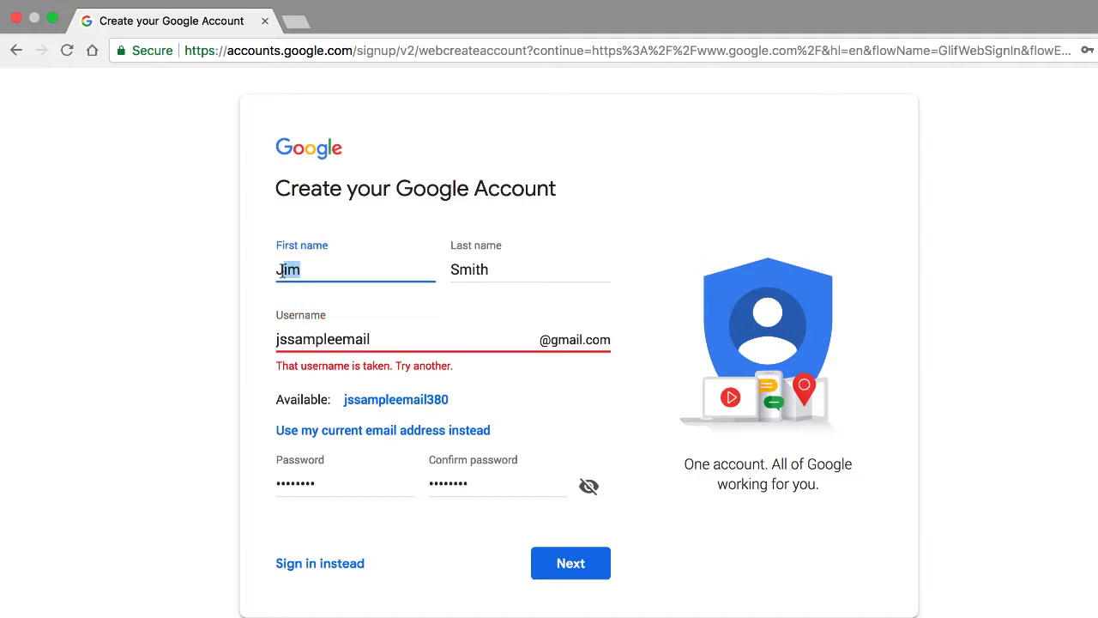
pyautogui.press('BackSpace')
pyautogui.press('BackSpace')
pyautogui.write('Bill')
pyautogui.press('Tab')
pyautogui.press('Tab')
pyautogui.click(276, 339)
pyautogui.write('b')
pyautogui.press('Delete')
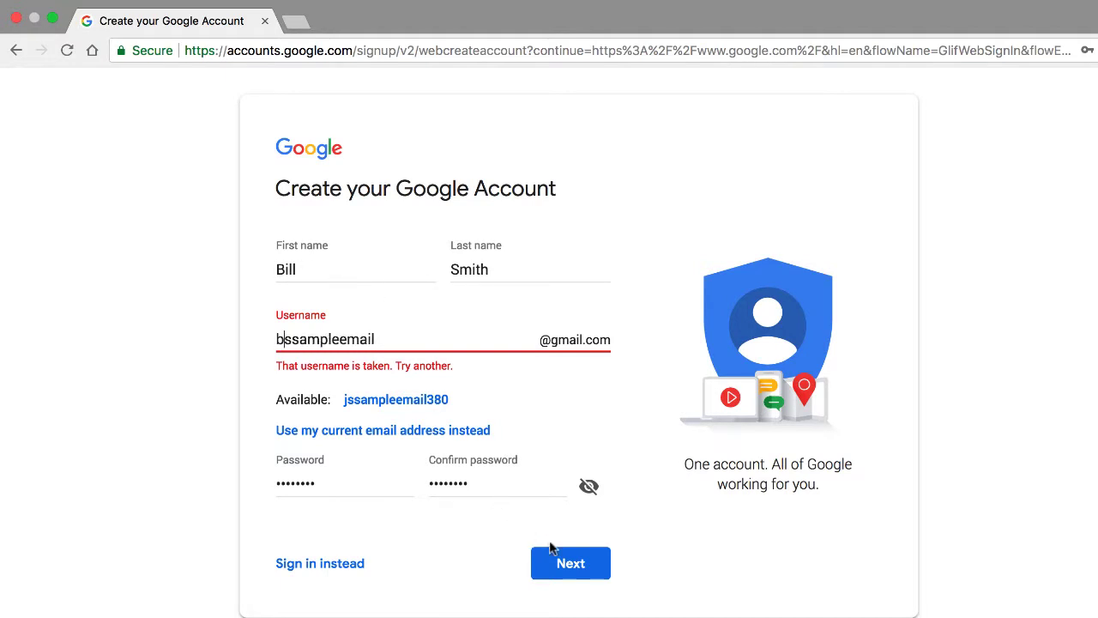
pyautogui.click(566, 566)
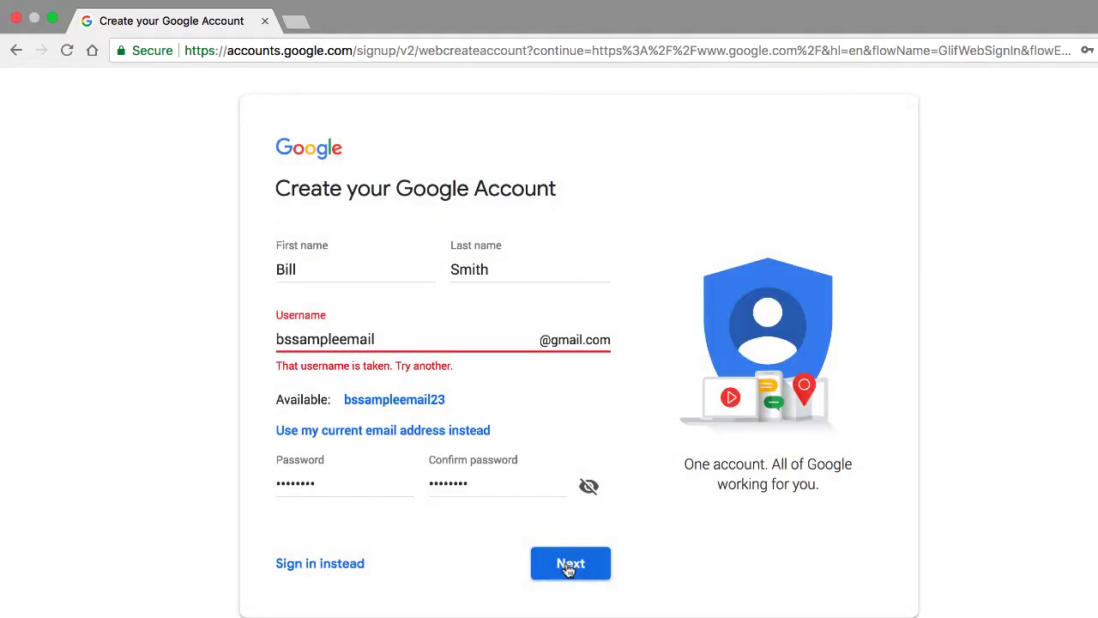
# Change the first name again, make the username's initial 'r', and submit the details.
pyautogui.moveTo(293, 340); pyautogui.dragTo(265, 338)
pyautogui.click(283, 271)
pyautogui.doubleClick(280, 271)
pyautogui.write('Robert')
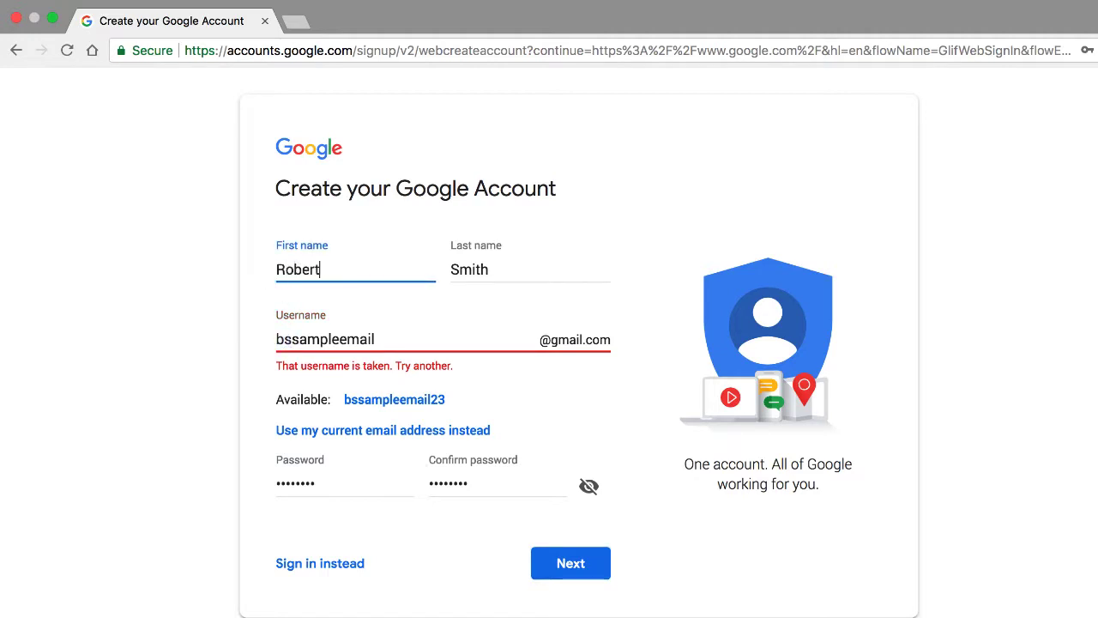
pyautogui.click(272, 343)
pyautogui.moveTo(272, 343); pyautogui.dragTo(286, 341)
pyautogui.write('r')
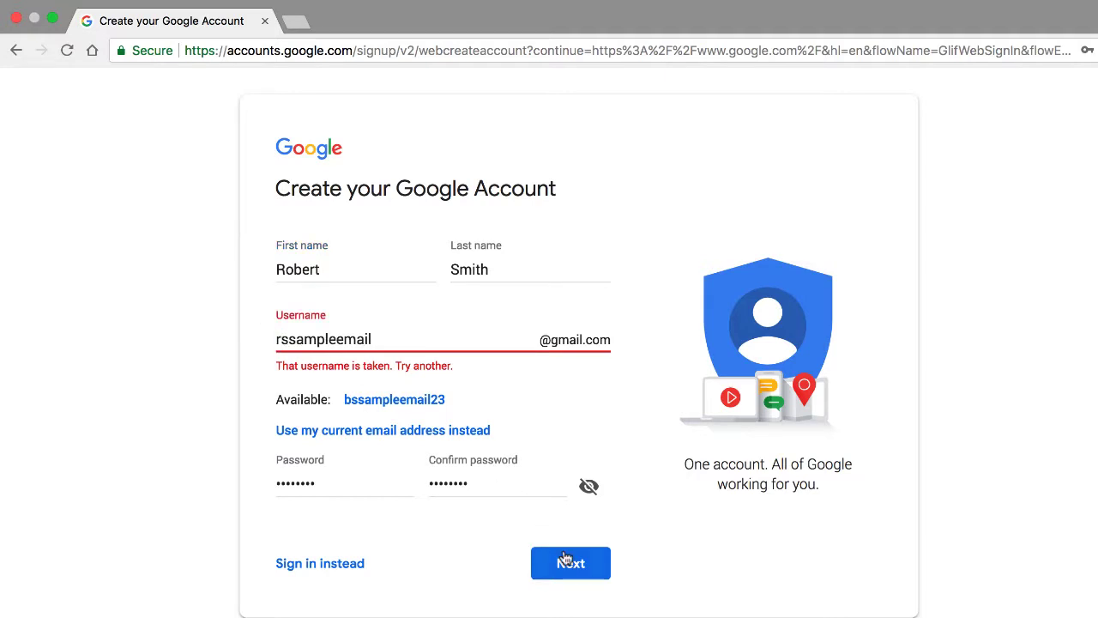
pyautogui.click(564, 556)
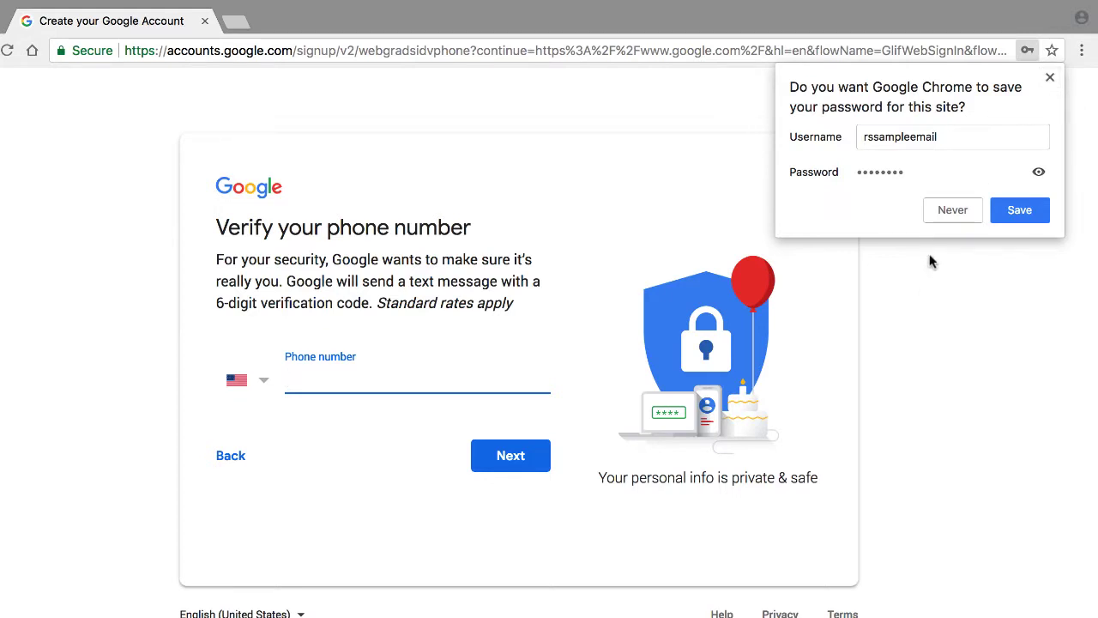
# Enter the phone number, request the text message, and type the six-digit verification code.
pyautogui.click(1048, 79)
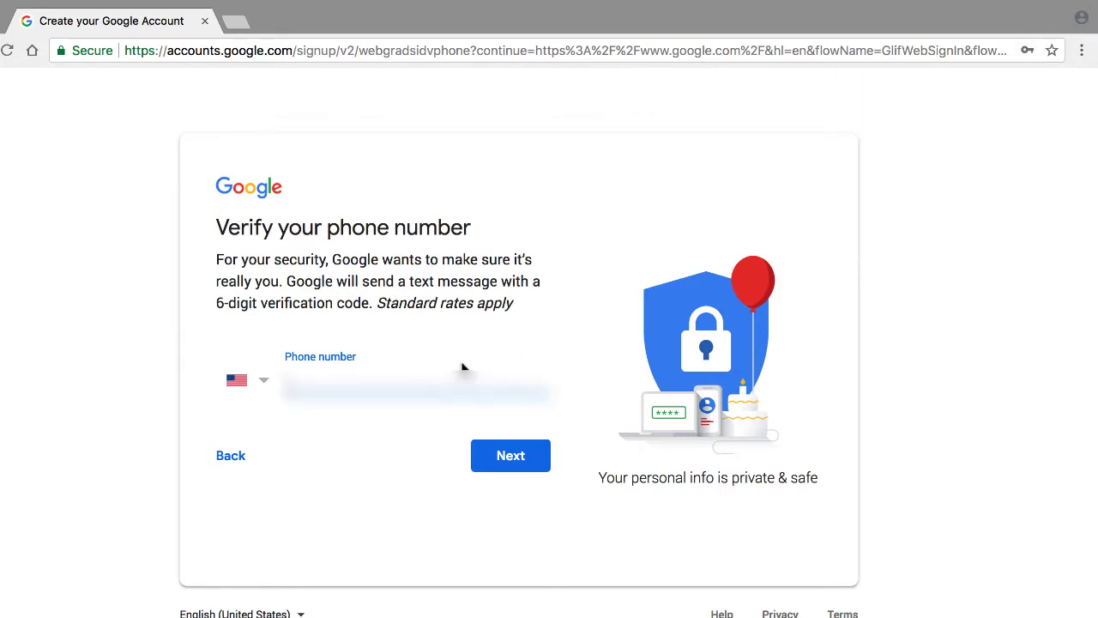
pyautogui.write('2015551')
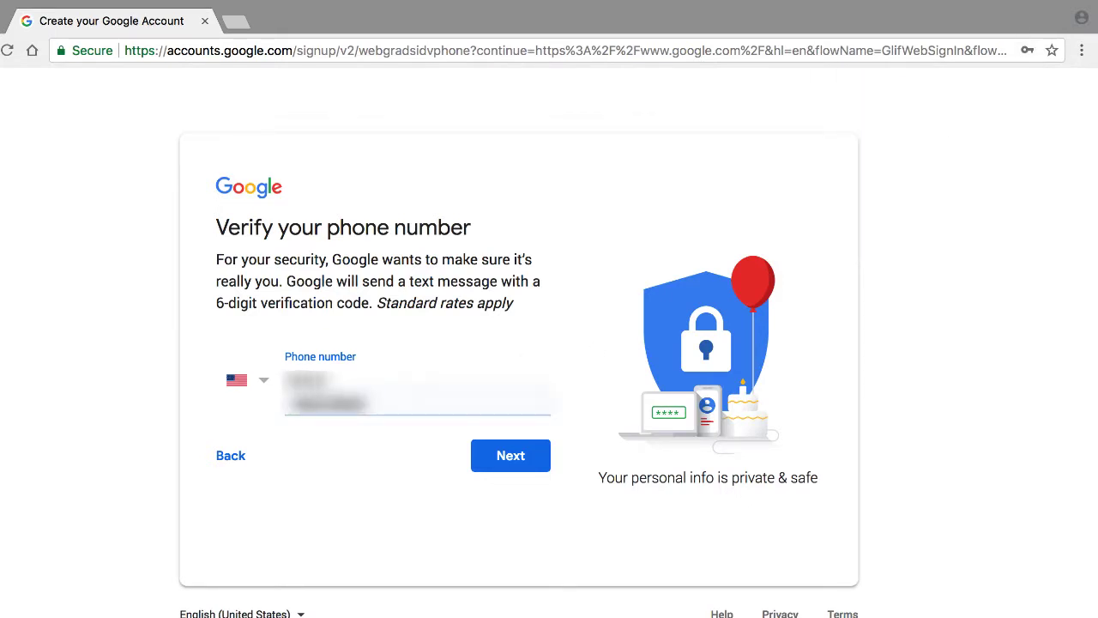
pyautogui.write('234')
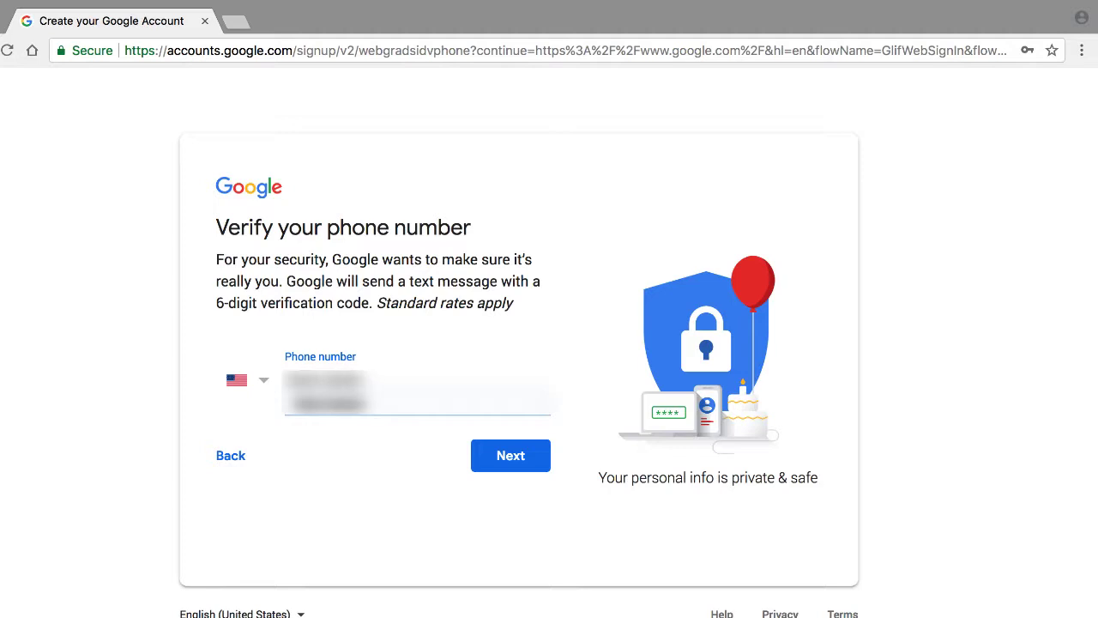
pyautogui.click(414, 489)
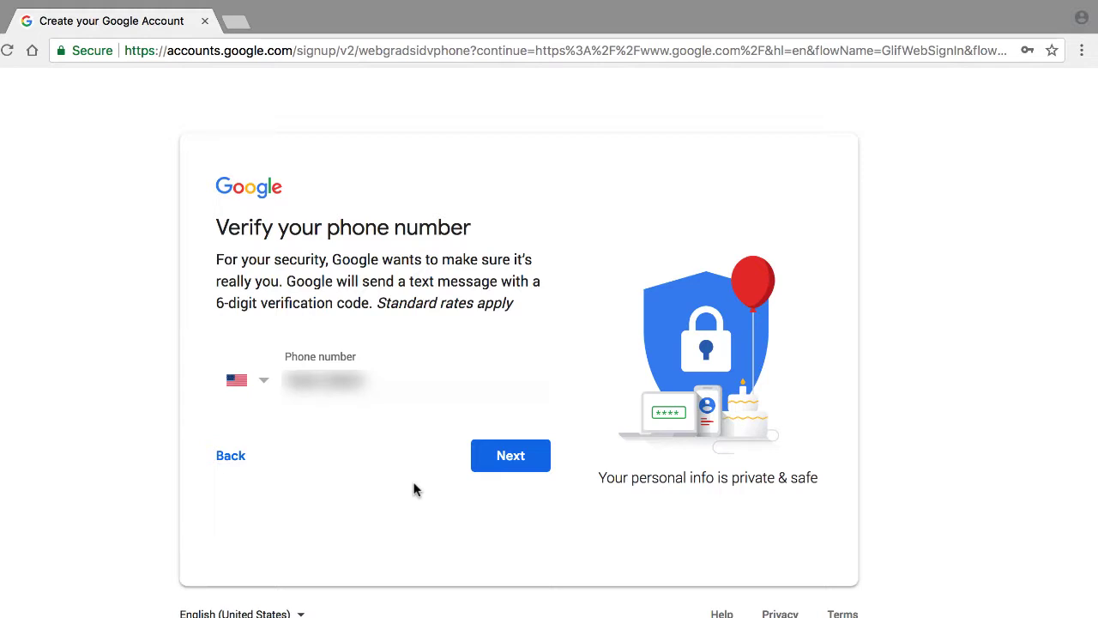
pyautogui.click(520, 468)
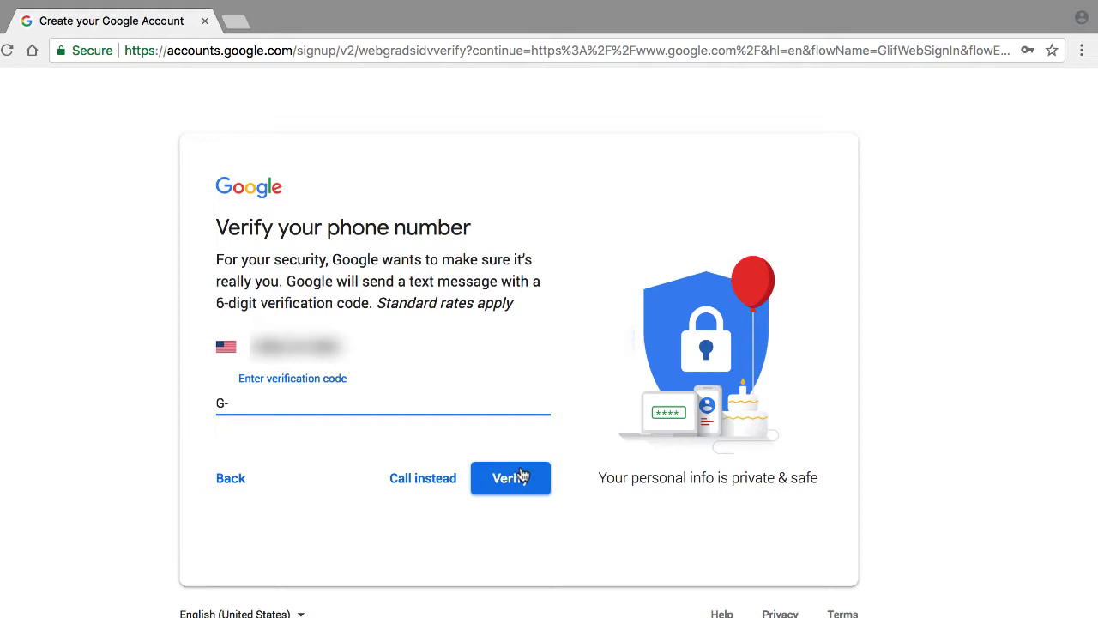
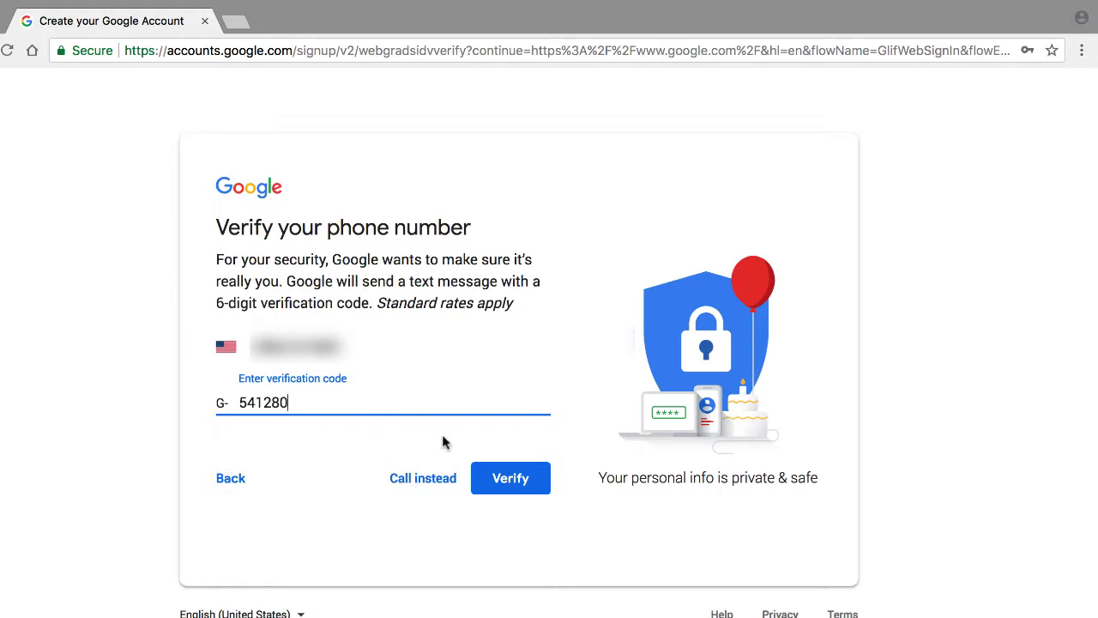
# Submit the verification code and enter a recovery email address.
pyautogui.click(509, 478)
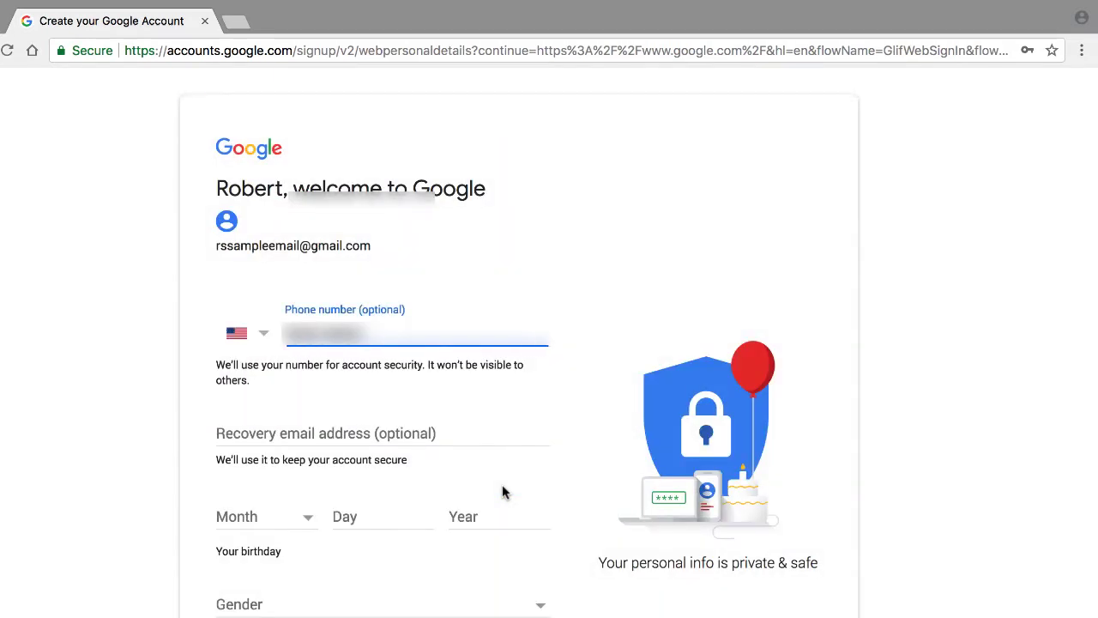
pyautogui.scroll(-3, 503, 492)
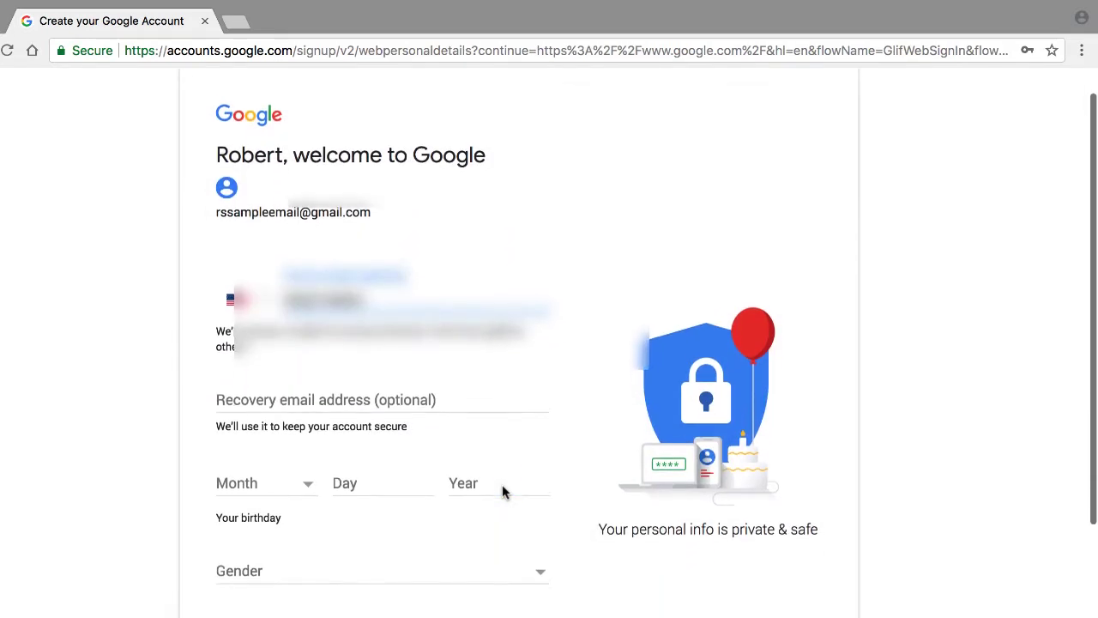
pyautogui.click(350, 293)
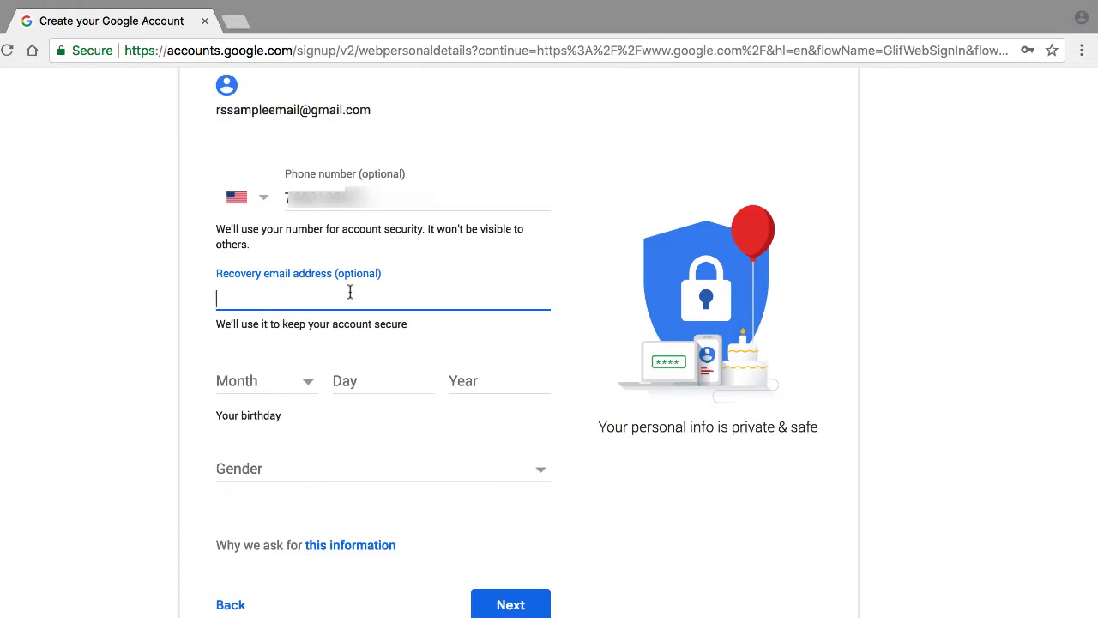
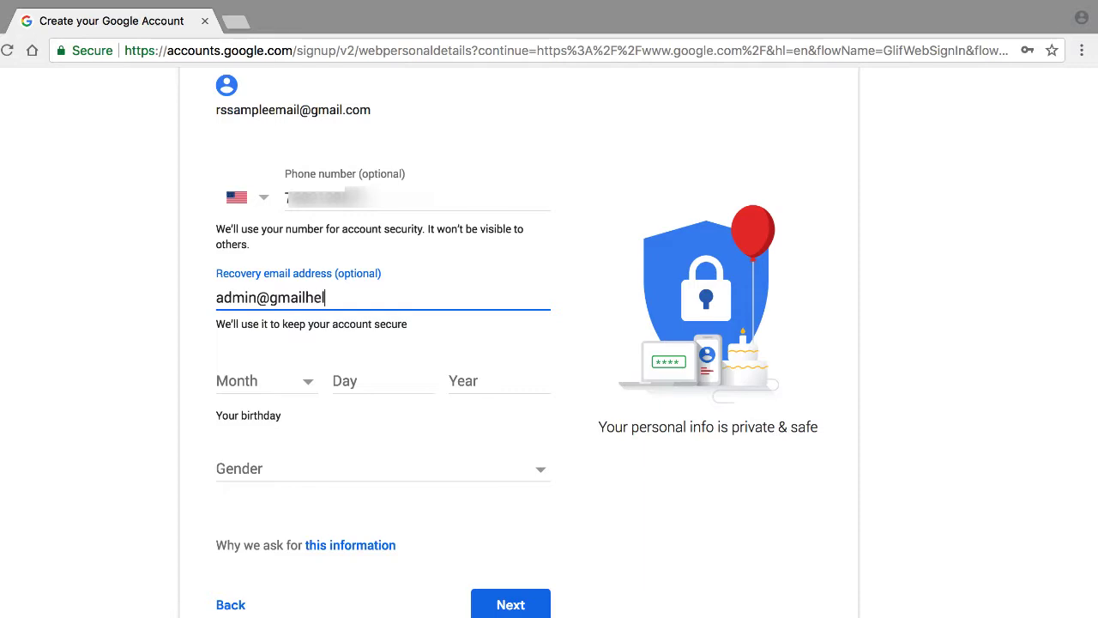
# Set the birthday to January 1, 1963 and the gender to Male.
pyautogui.click(257, 381)
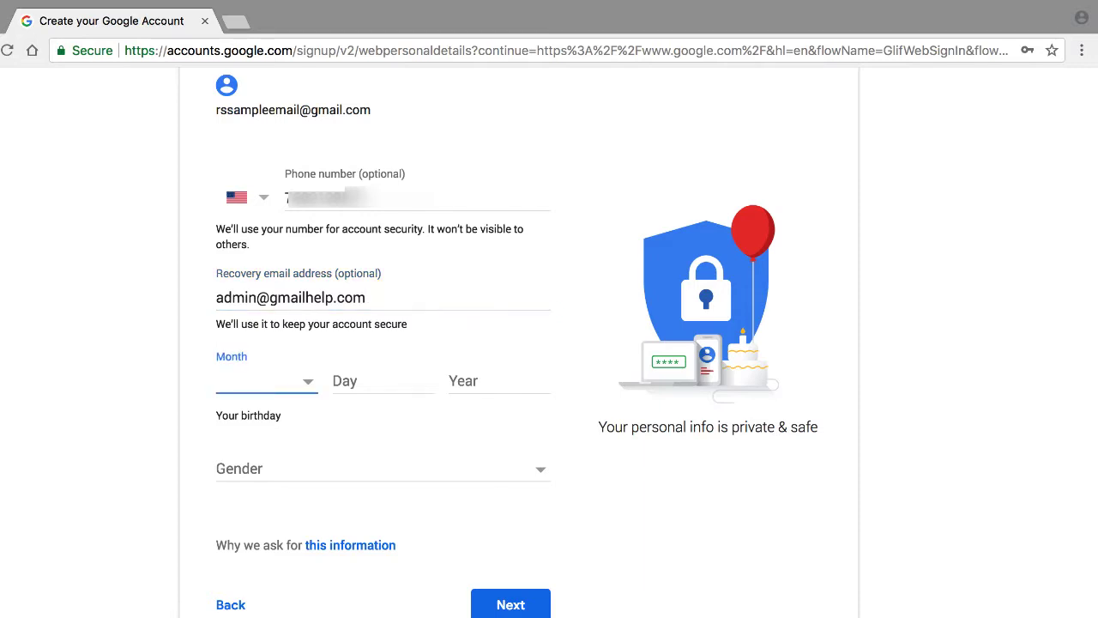
pyautogui.press('j')
pyautogui.press('Tab')
pyautogui.write('1')
pyautogui.press('Tab')
pyautogui.write('1963')
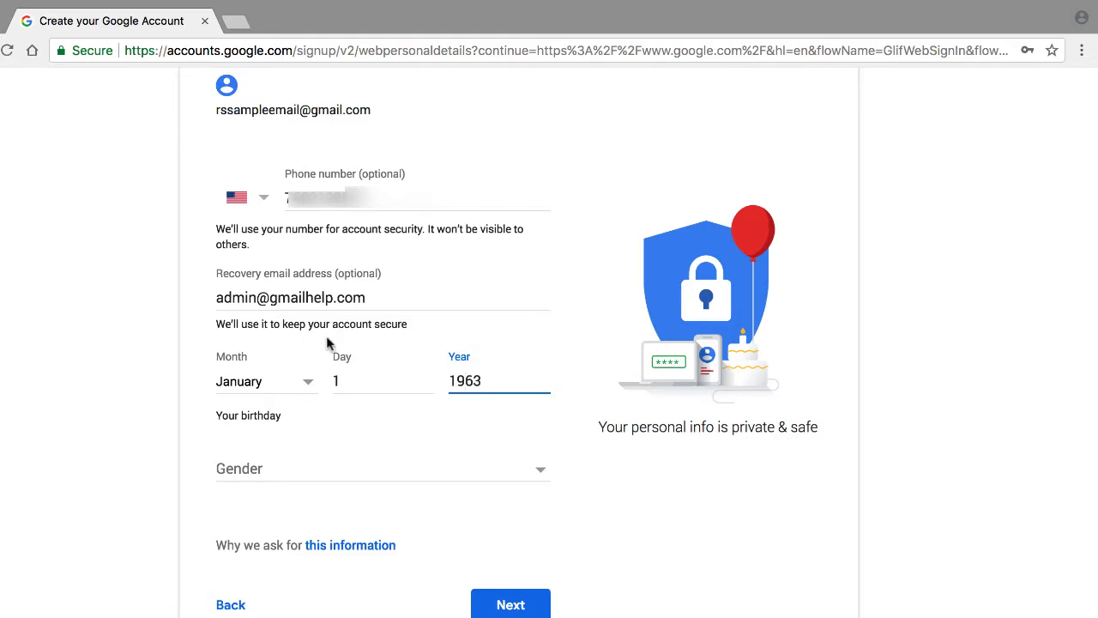
pyautogui.click(311, 470)
pyautogui.click(276, 487)
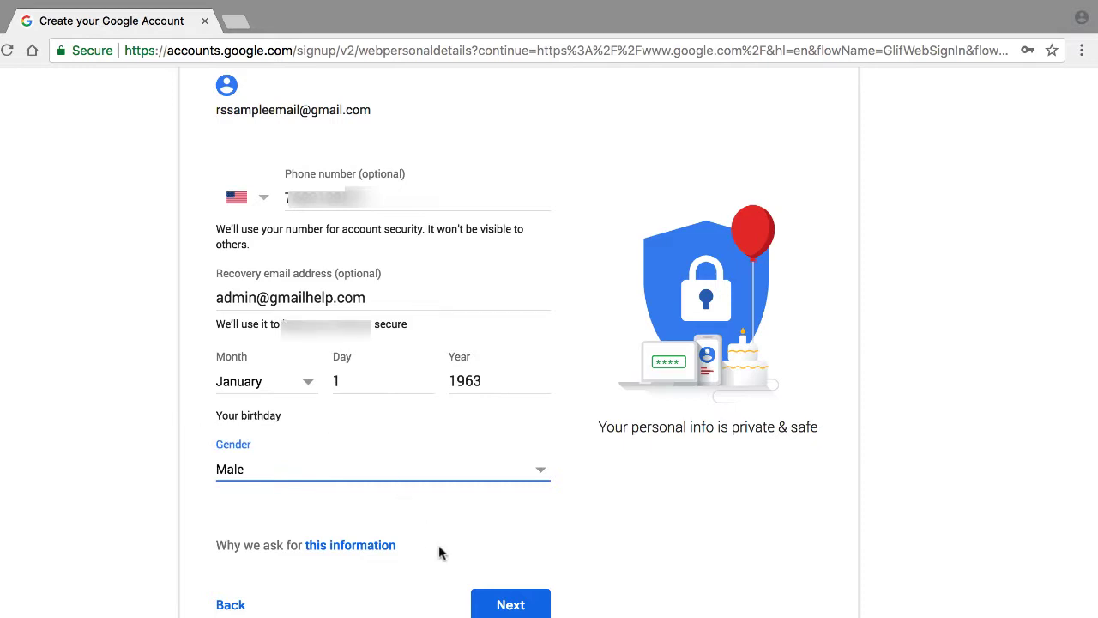
# Submit the personal details, skip extra phone-number uses, and scroll through Privacy and Terms.
pyautogui.click(519, 611)
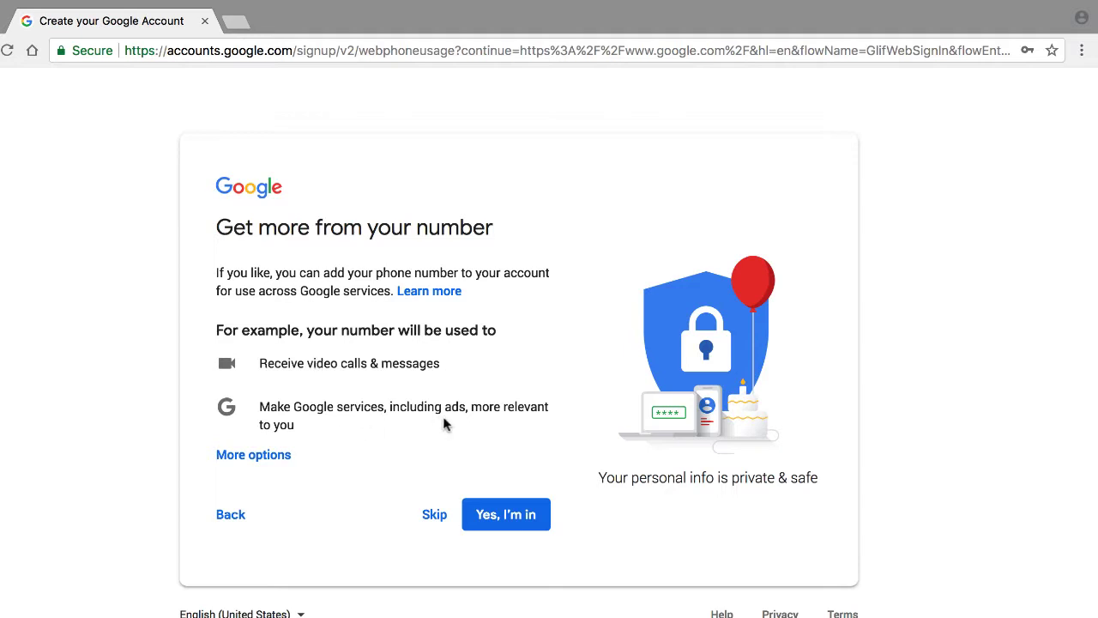
pyautogui.click(431, 514)
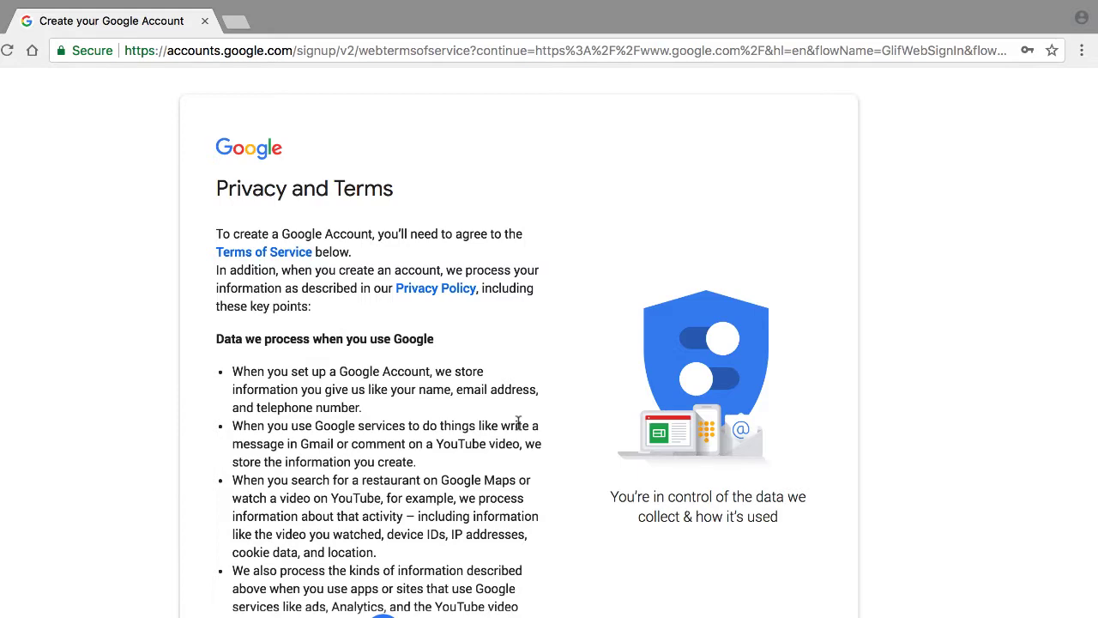
pyautogui.scroll(-5, 518, 422)
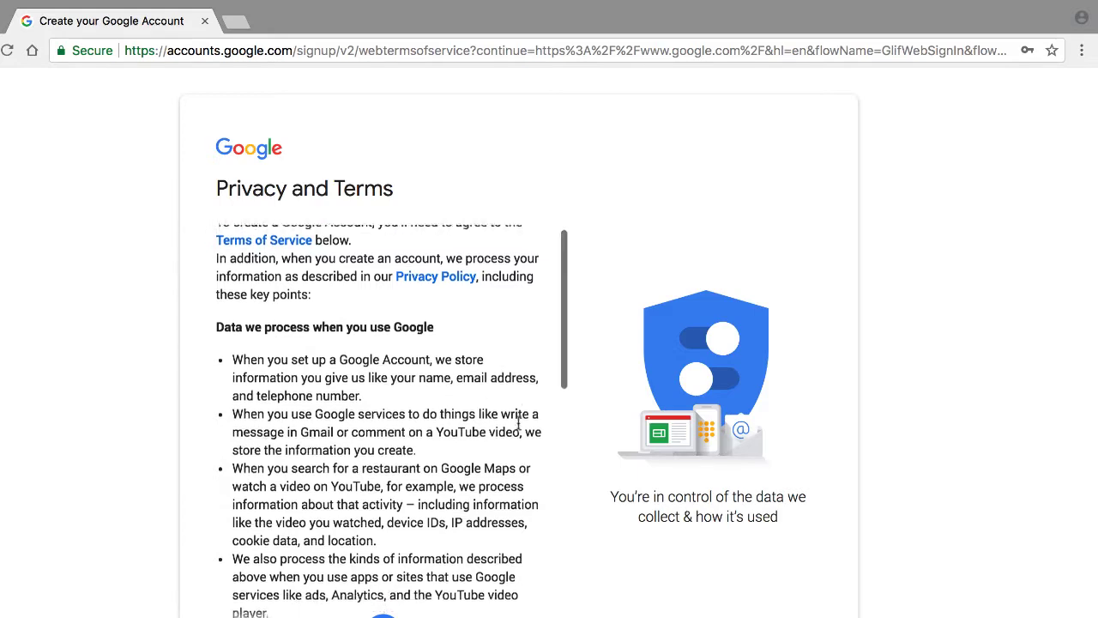
pyautogui.scroll(-5, 518, 422)
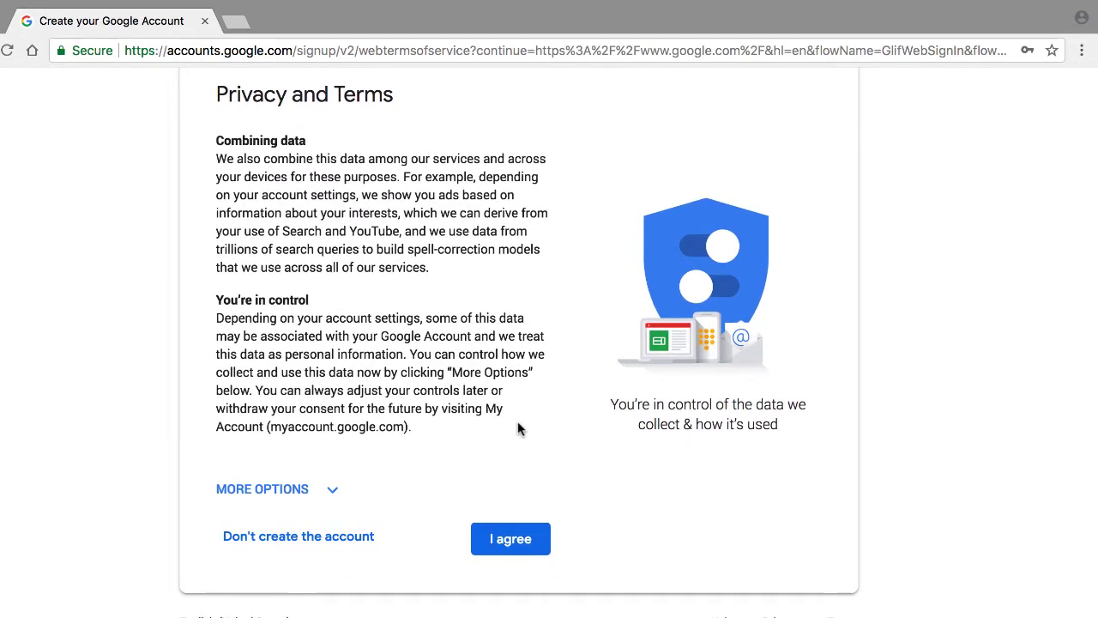
# Accept the terms to create the account, view the signed-in account details, and show the Google apps list.
pyautogui.click(495, 548)
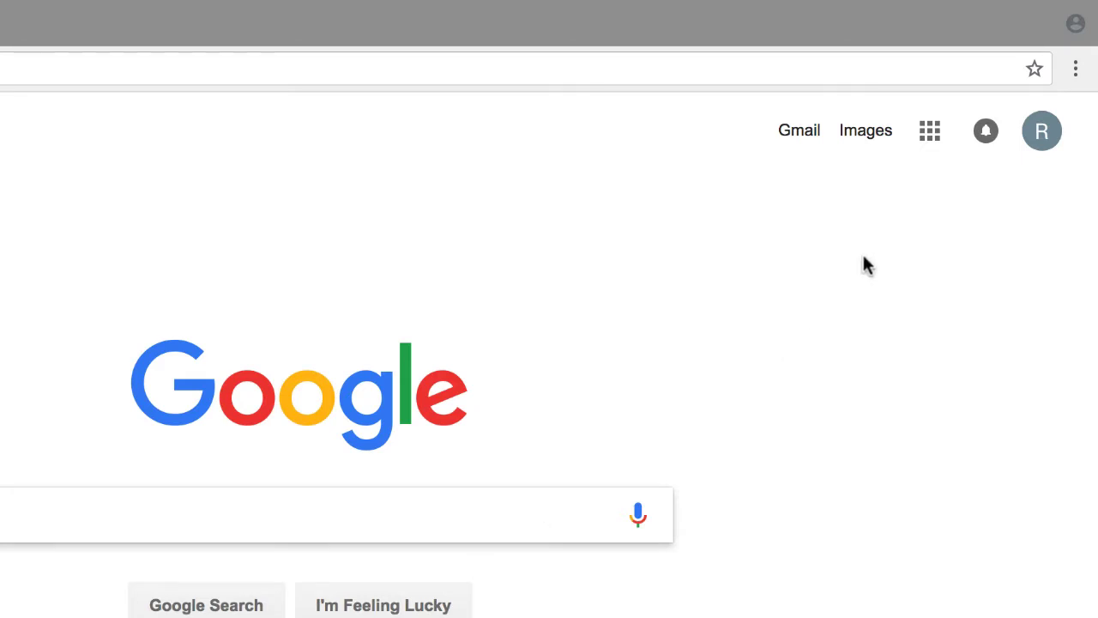
pyautogui.click(1046, 137)
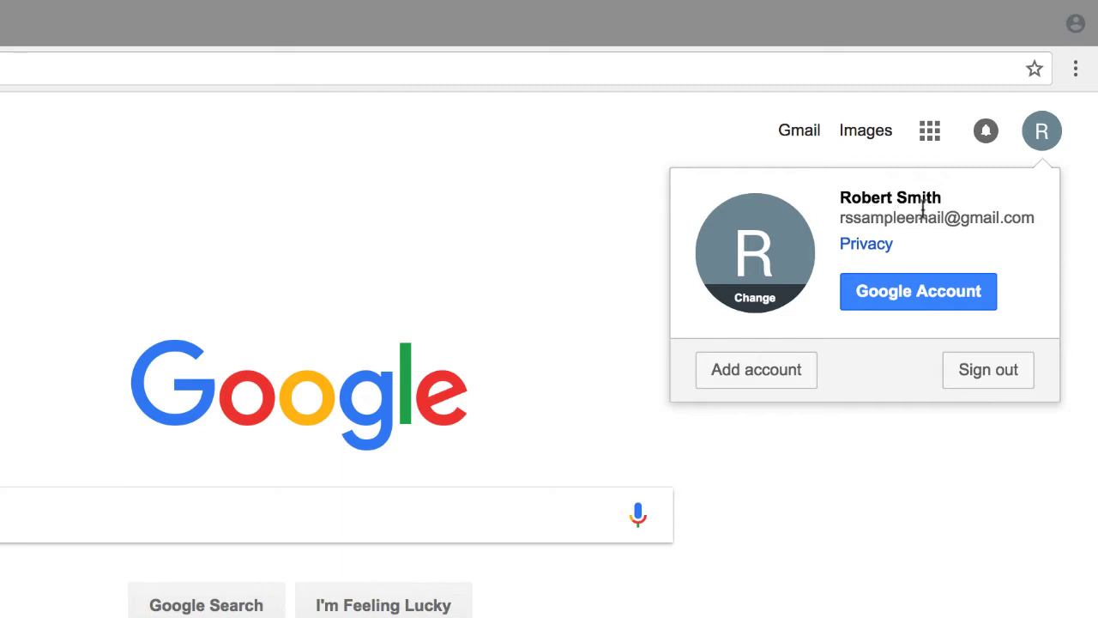
pyautogui.click(928, 132)
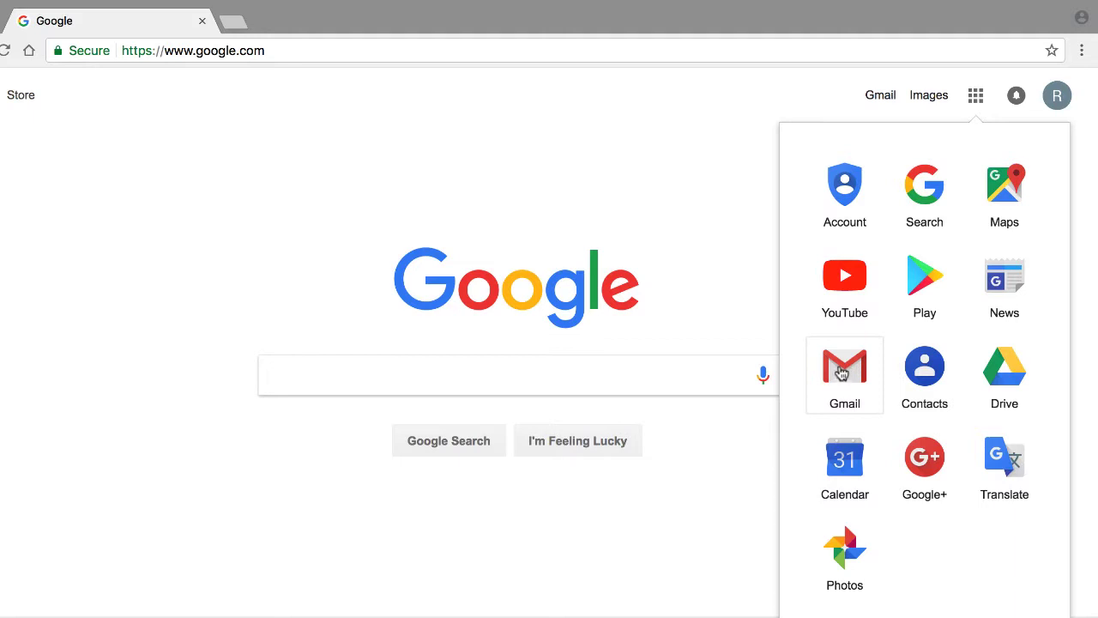
# Open the new account's Gmail inbox and dismiss the 'Let Gmail do the hard work' tour.
pyautogui.click(880, 99)
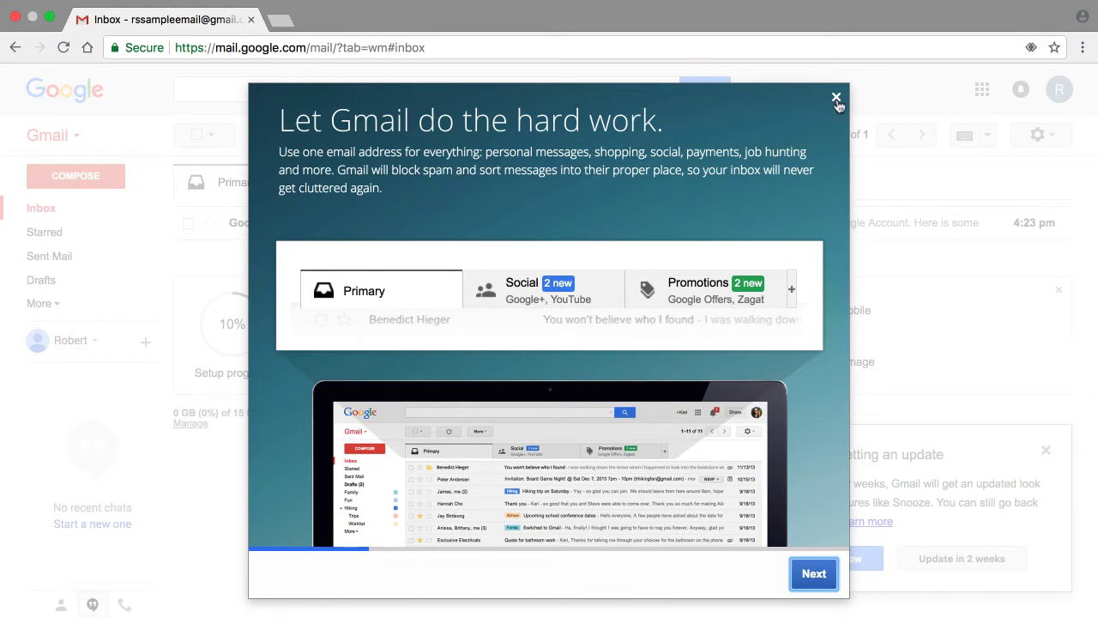
pyautogui.click(836, 99)
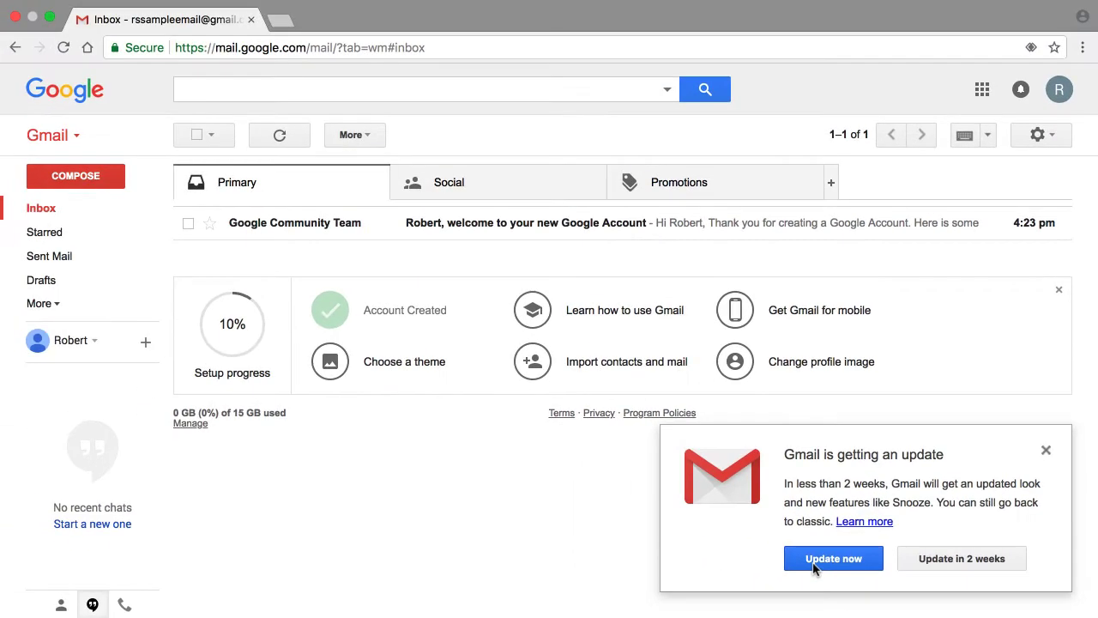
# Update to the new Gmail look and confirm the Default inbox view on the welcome screens.
pyautogui.click(718, 531)
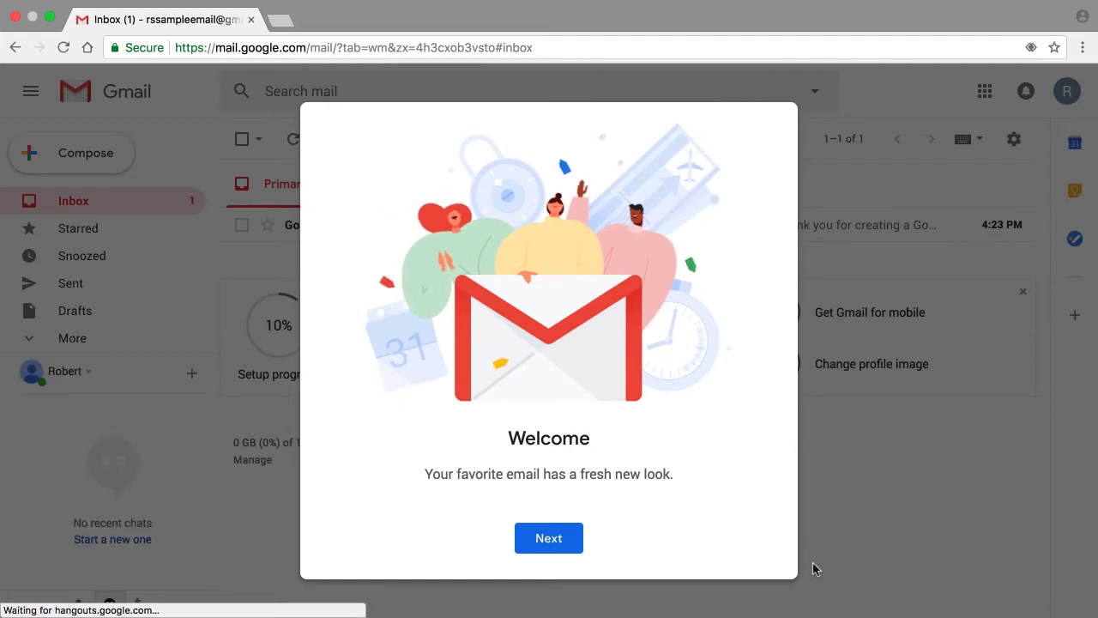
pyautogui.click(543, 539)
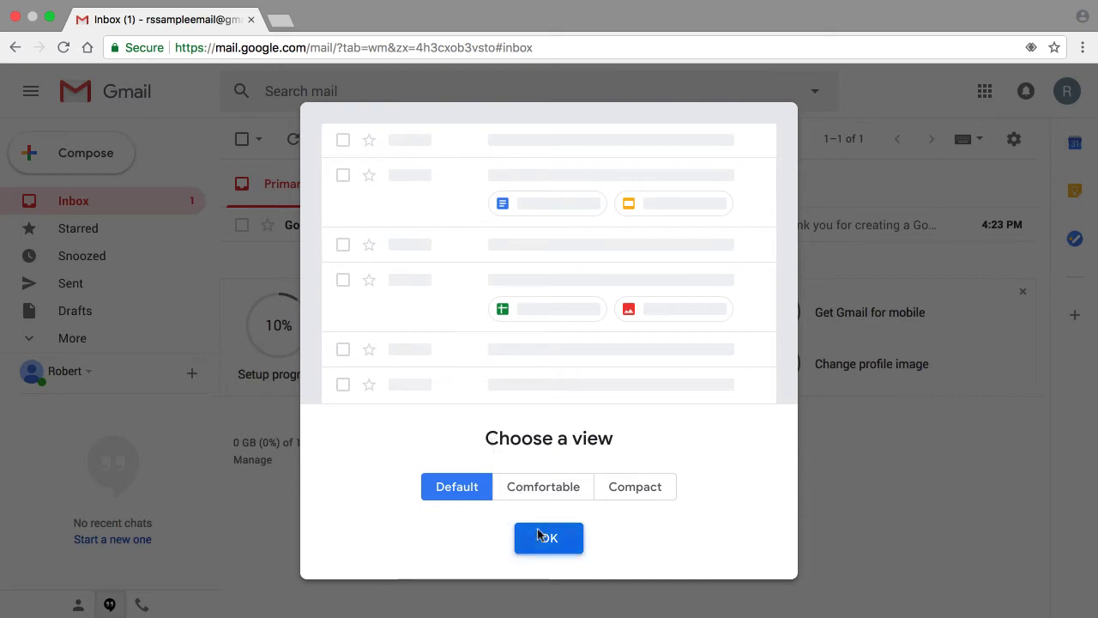
pyautogui.click(541, 536)
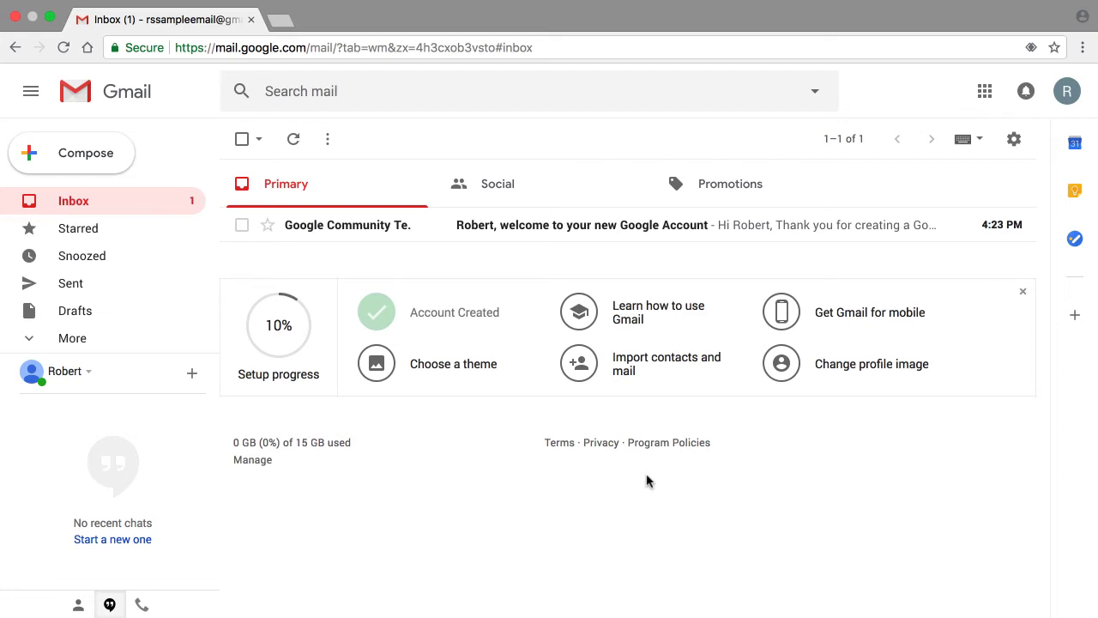
# Switch the inbox back to classic Gmail from the Settings menu.
pyautogui.click(1014, 142)
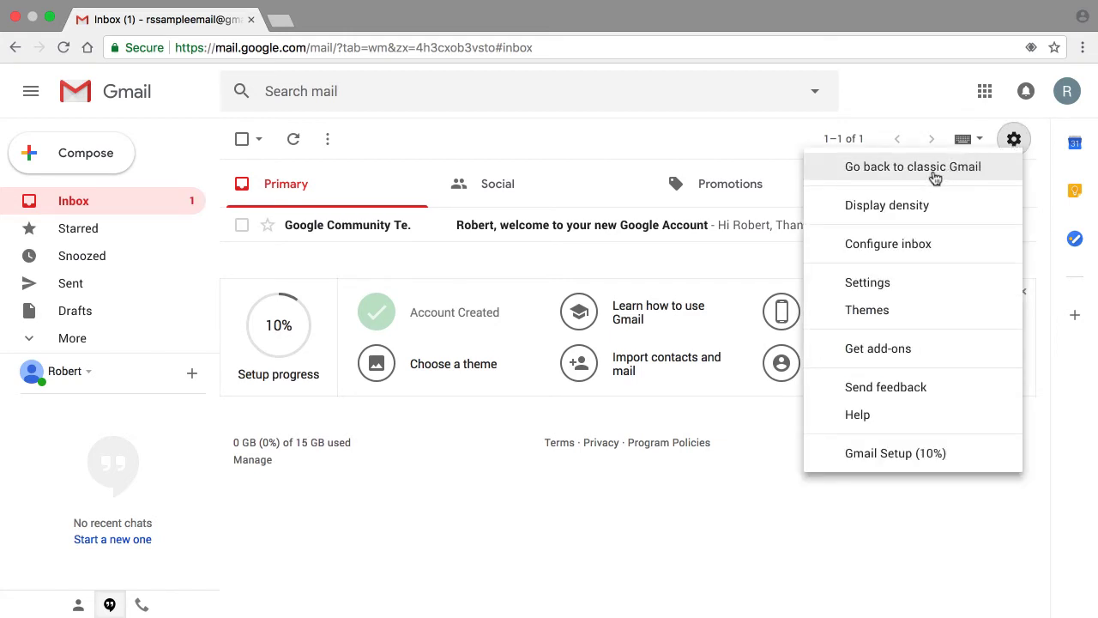
pyautogui.click(933, 172)
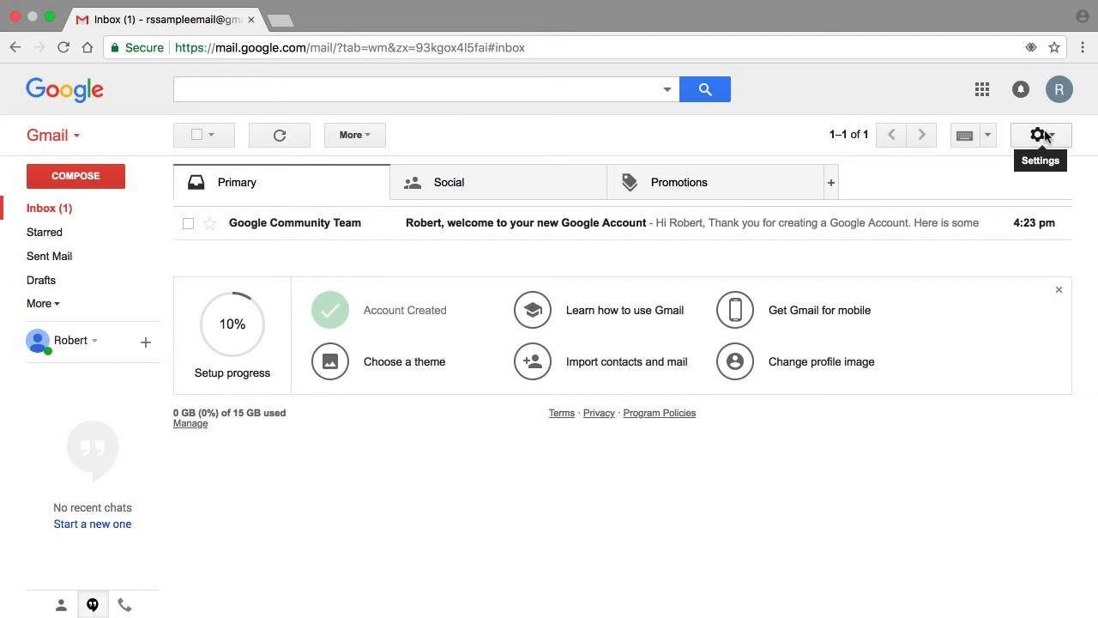
# Return to the new Gmail design via 'Try the new Gmail' and show the account's sign-out options.
pyautogui.click(1046, 138)
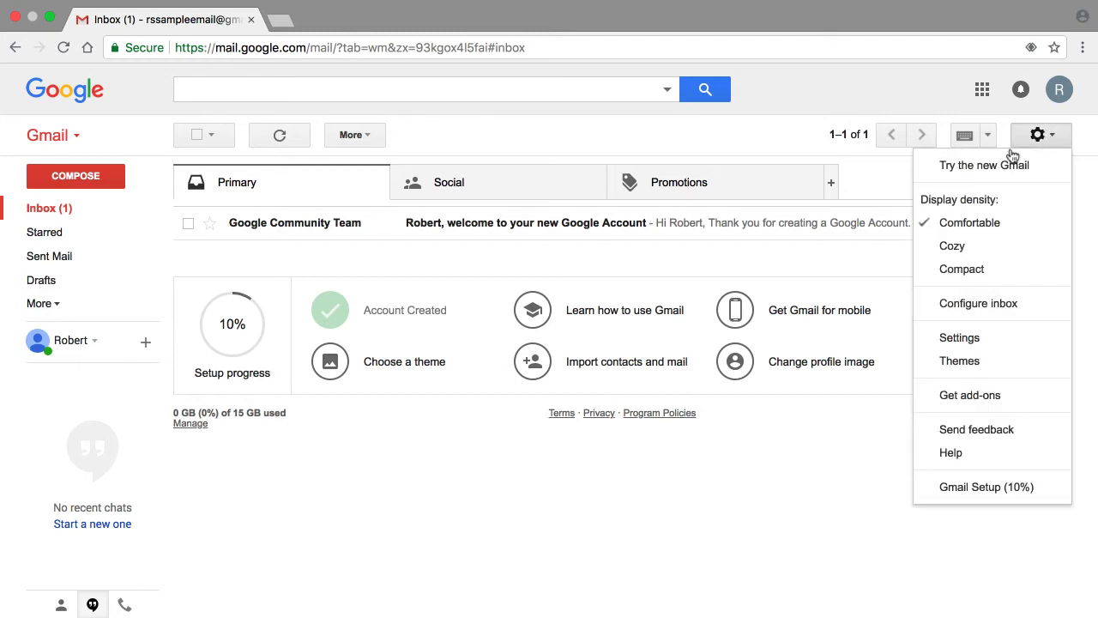
pyautogui.click(983, 166)
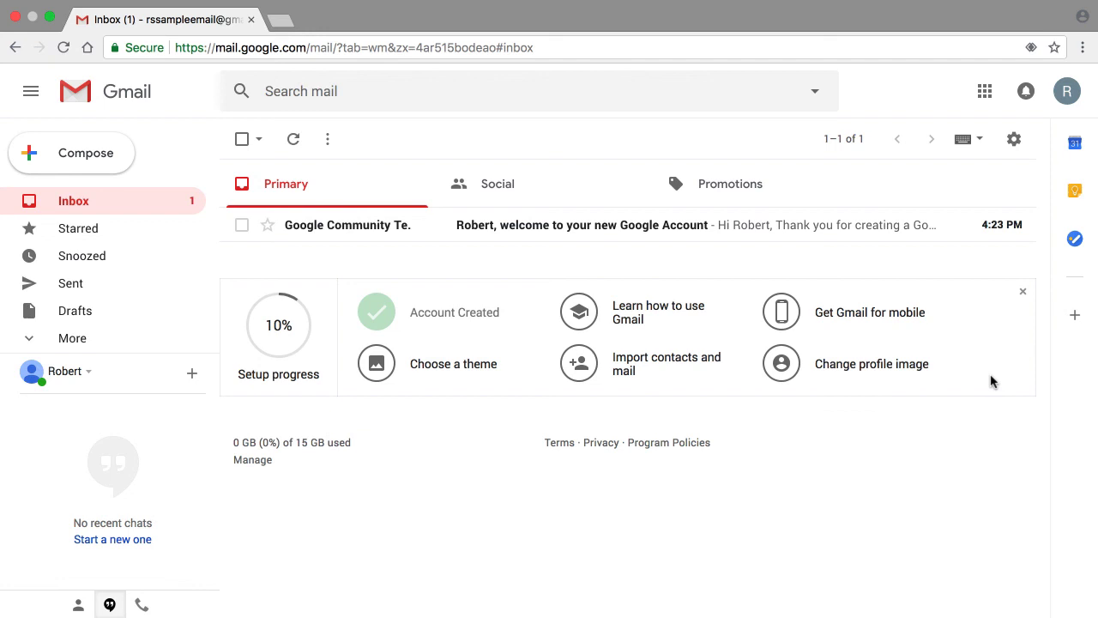
pyautogui.click(1064, 104)
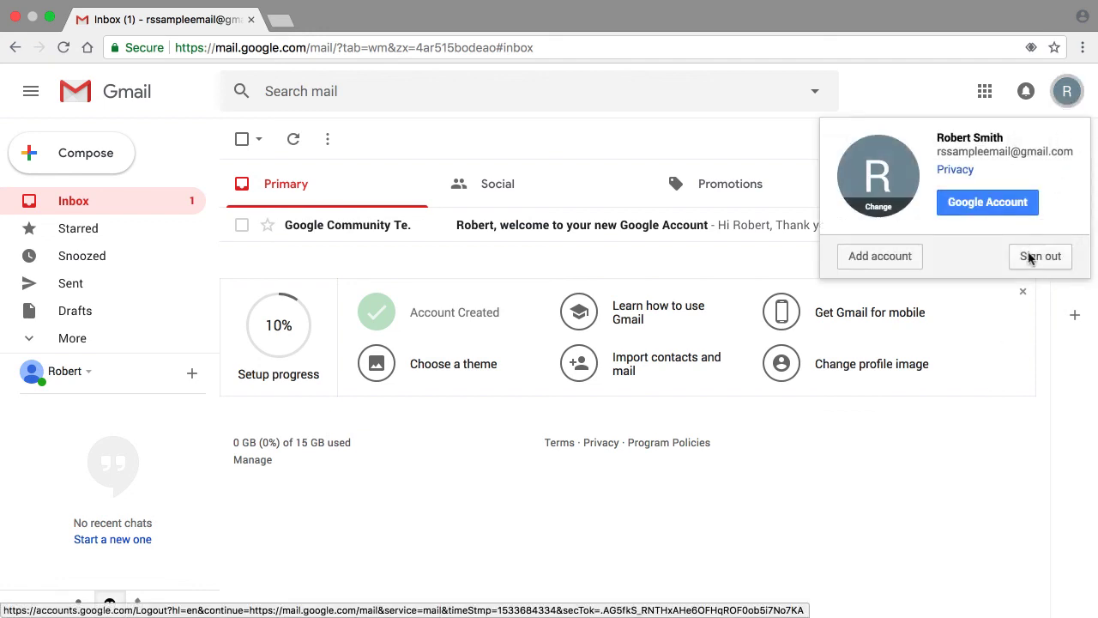